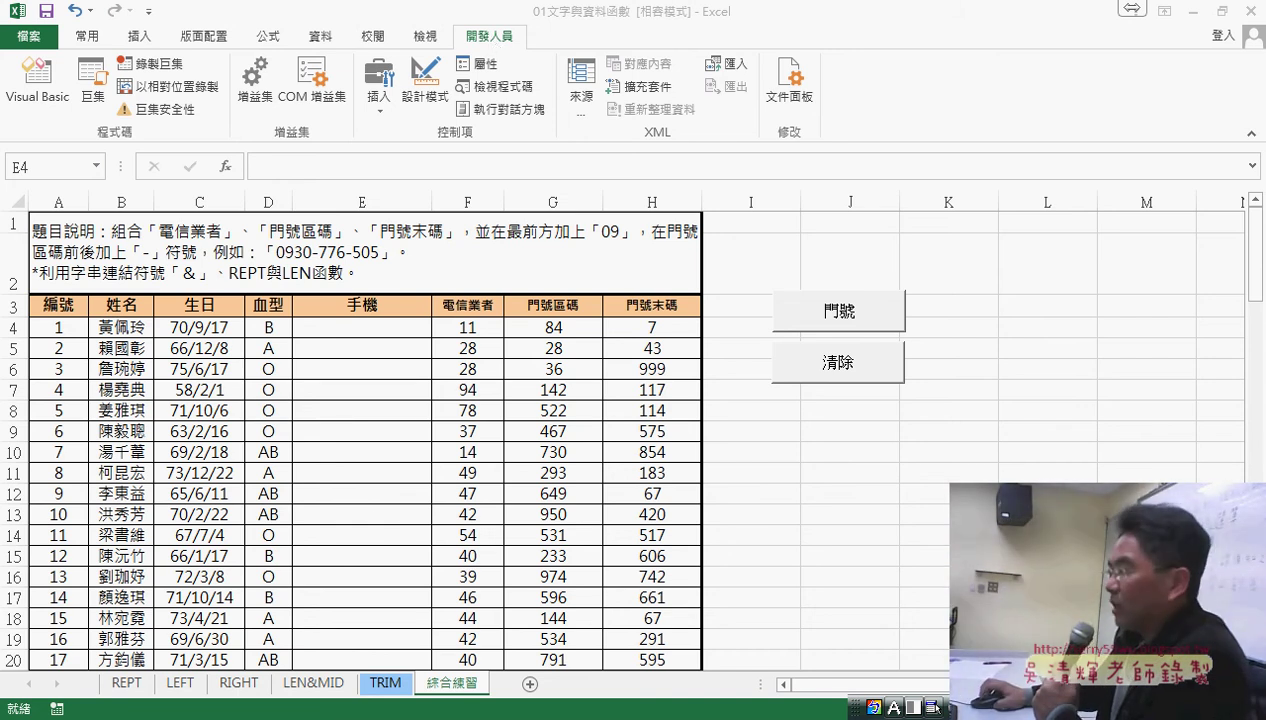
Step: Select cell E4, the first empty cell under 手機 on the 綜合練習 sheet
click(361, 327)
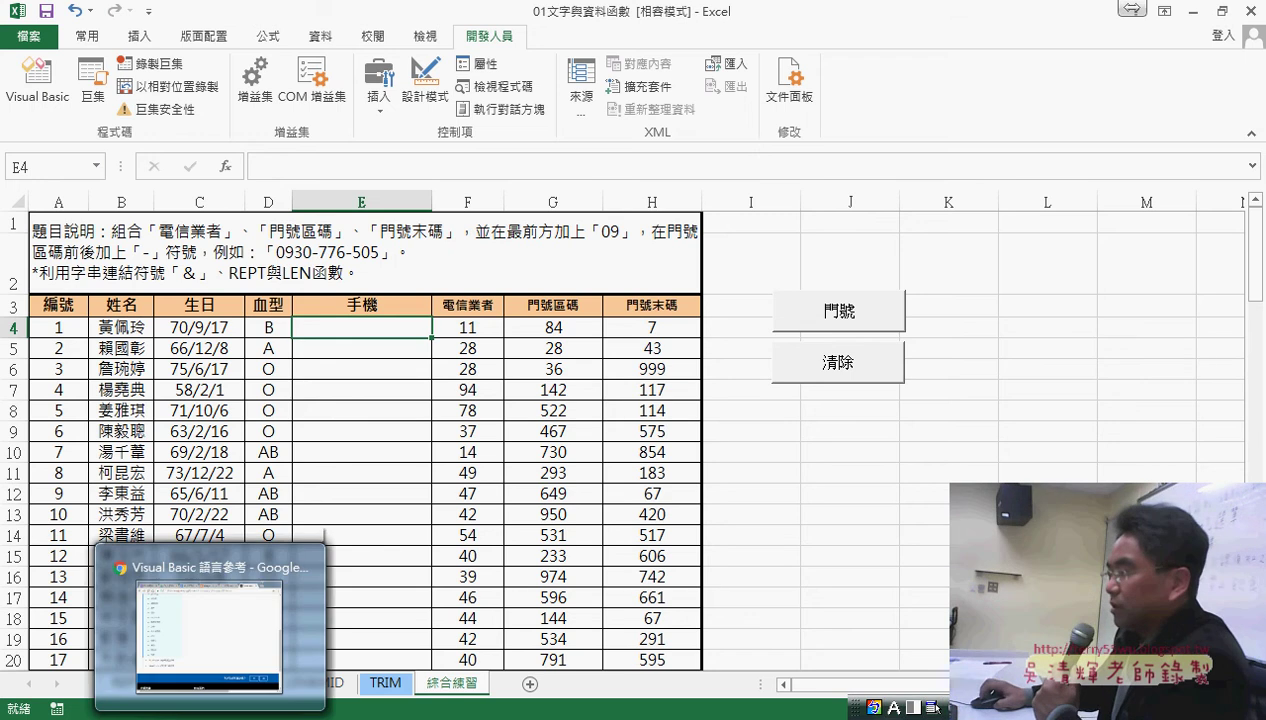
Step: Bring up the maximized browser on the 01_文字與資料函數程式碼 Google Docs notes, scrolled to the top
click(241, 637)
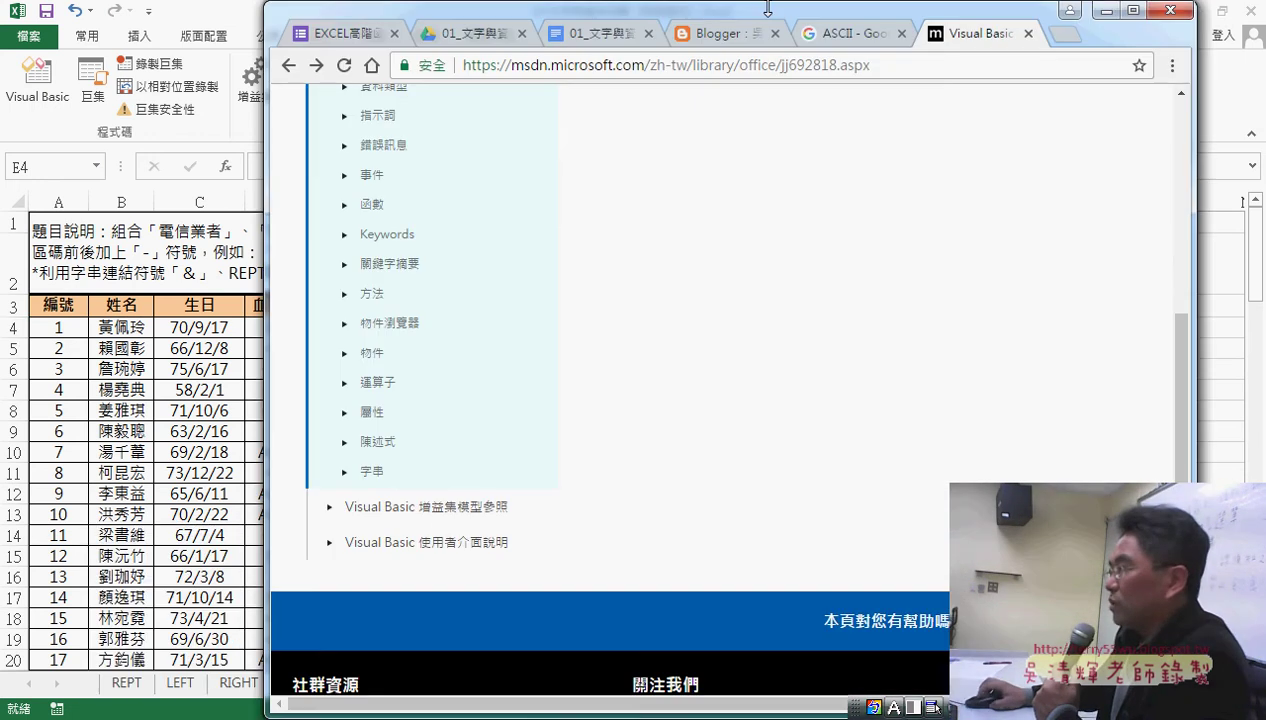
double_click(713, 17)
click(442, 16)
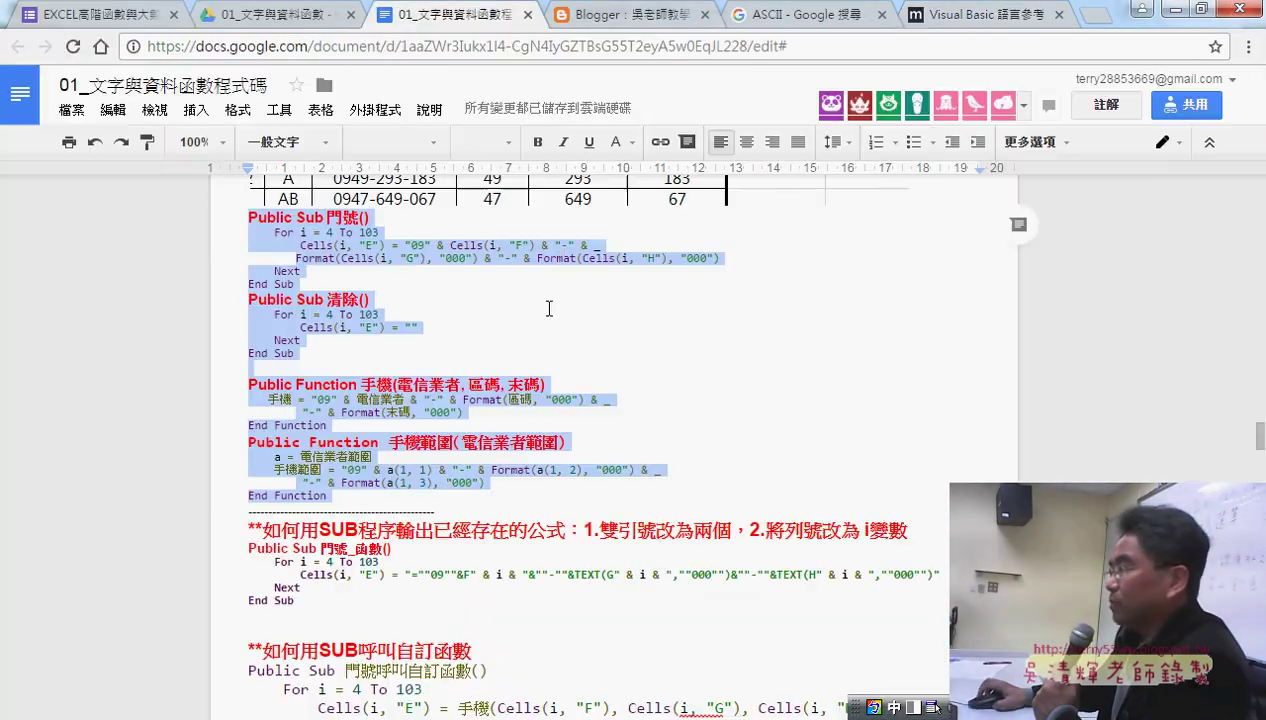
scroll(561, 321, up, 5)
scroll(565, 321, up, 5)
scroll(570, 321, up, 5)
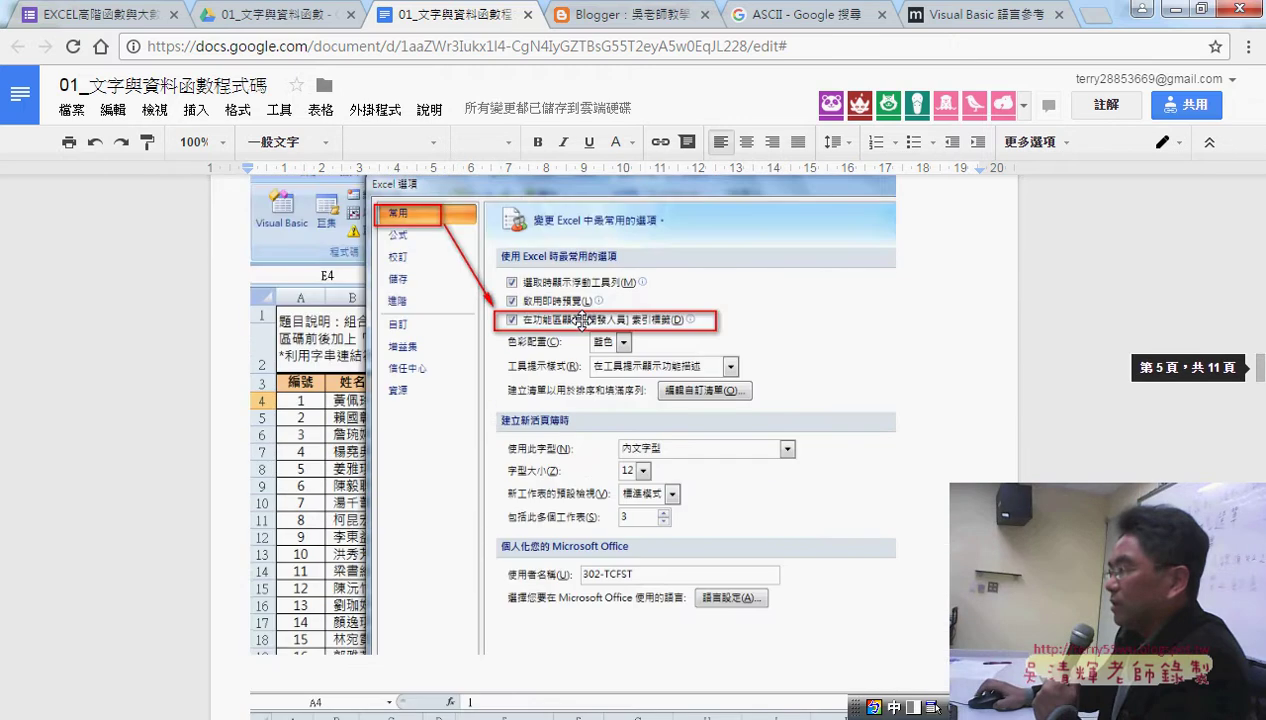
scroll(578, 320, up, 5)
scroll(582, 320, up, 5)
scroll(576, 318, up, 3)
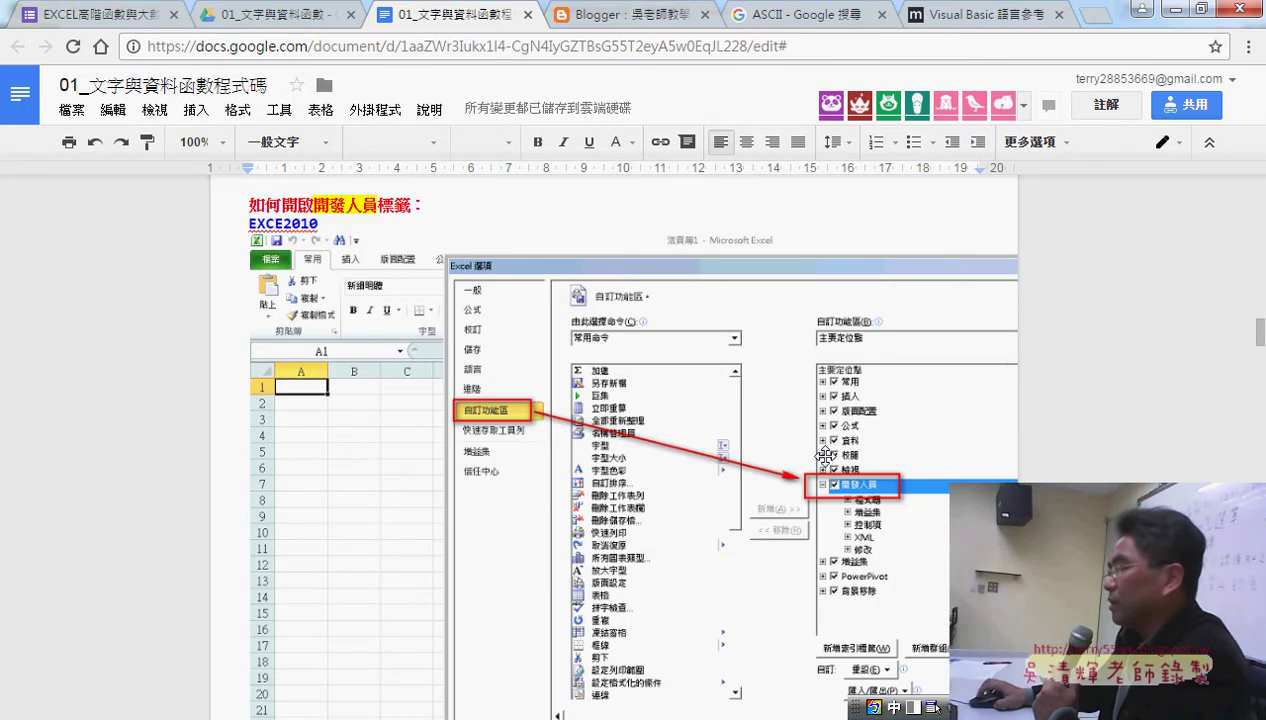
scroll(802, 380, down, 5)
scroll(760, 425, down, 1)
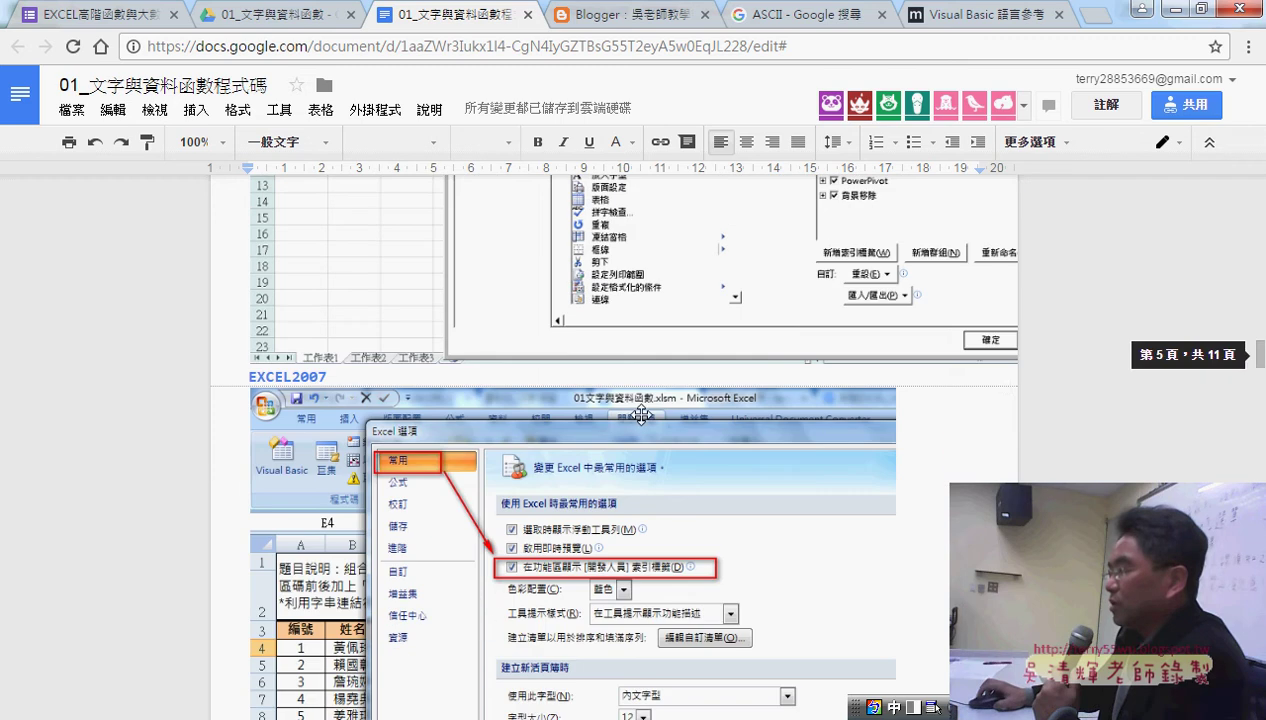
Step: Highlight the EXCEL2007 heading and review the developer-tab screenshots down to the VBA code
drag(423, 378, 247, 378)
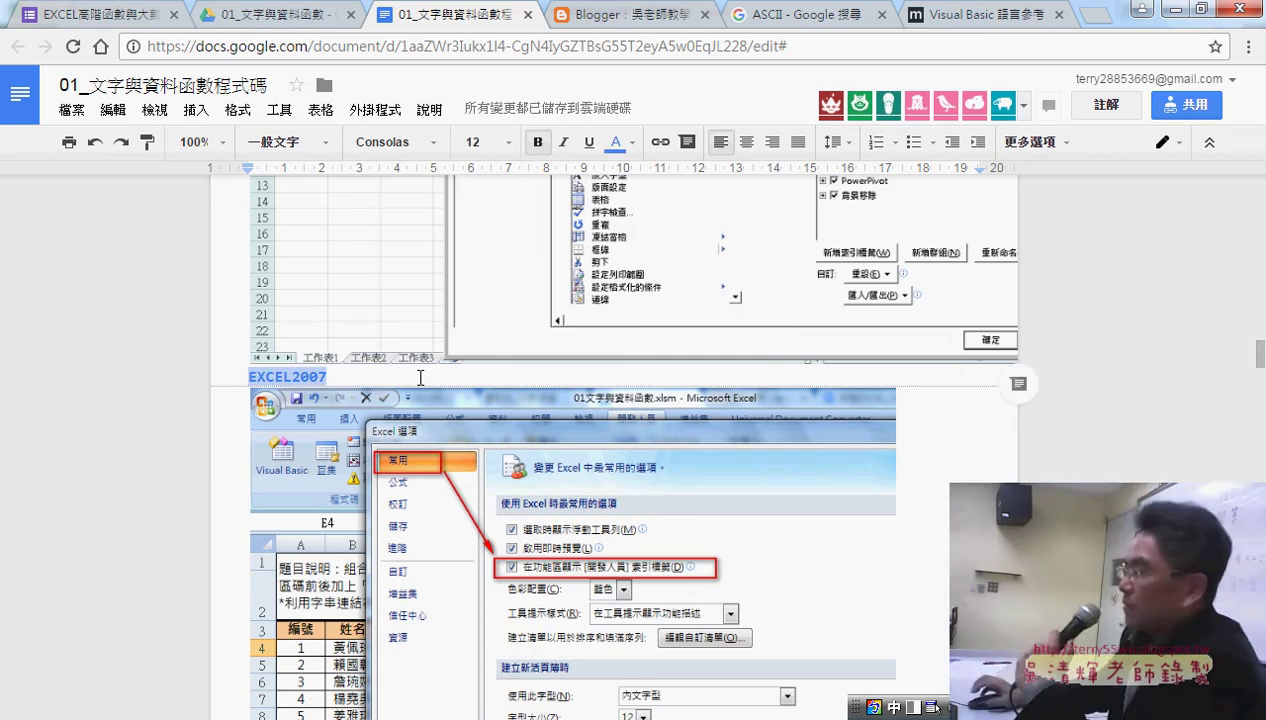
scroll(572, 420, down, 2)
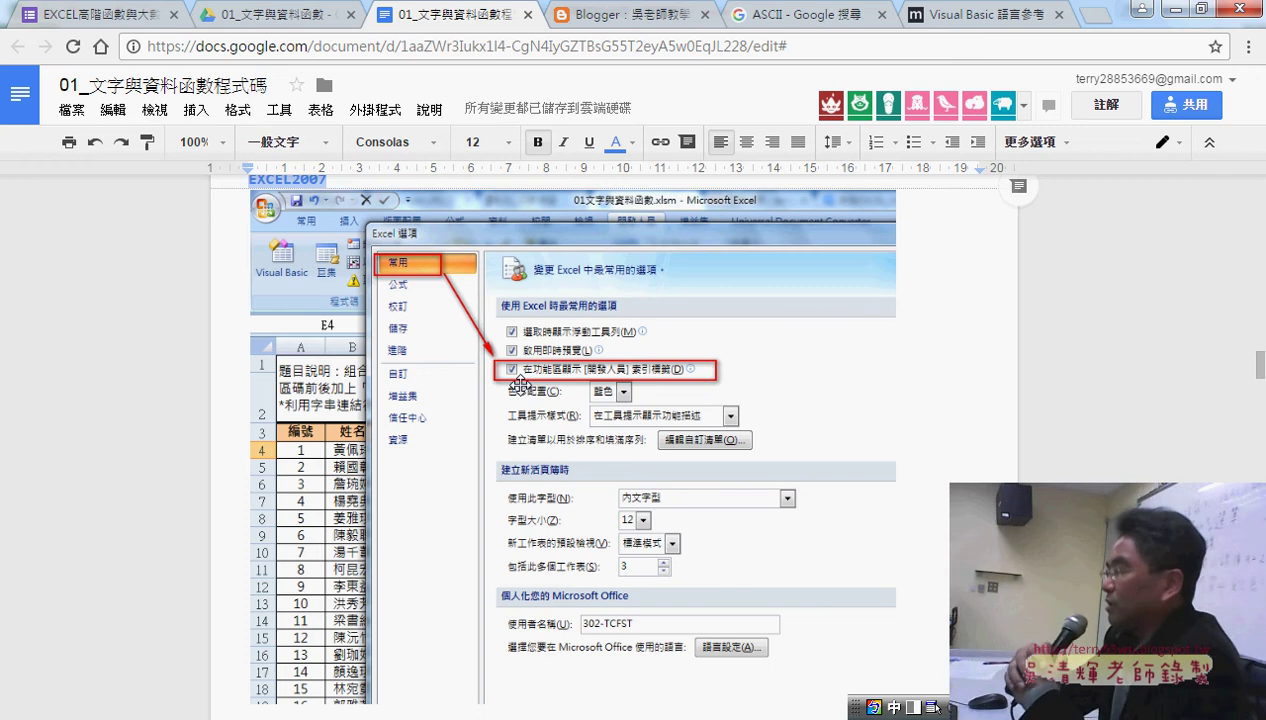
scroll(520, 385, up, 2)
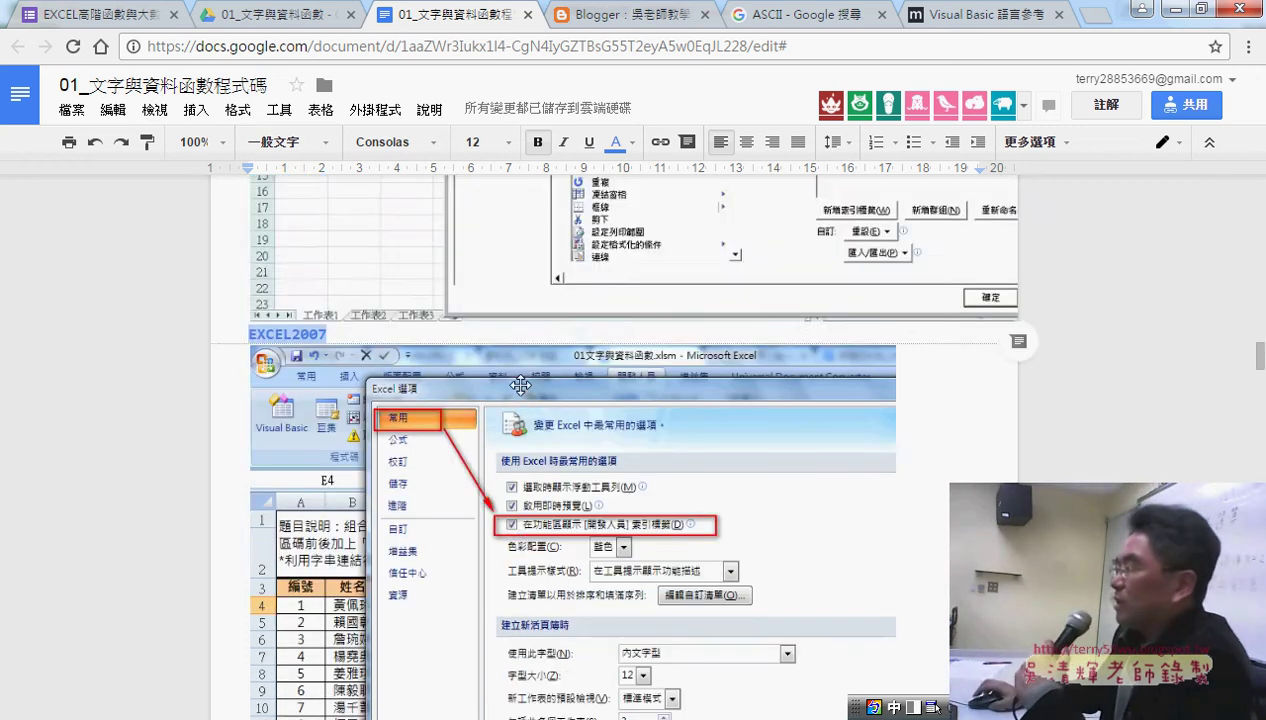
scroll(520, 385, up, 2)
scroll(520, 385, up, 1)
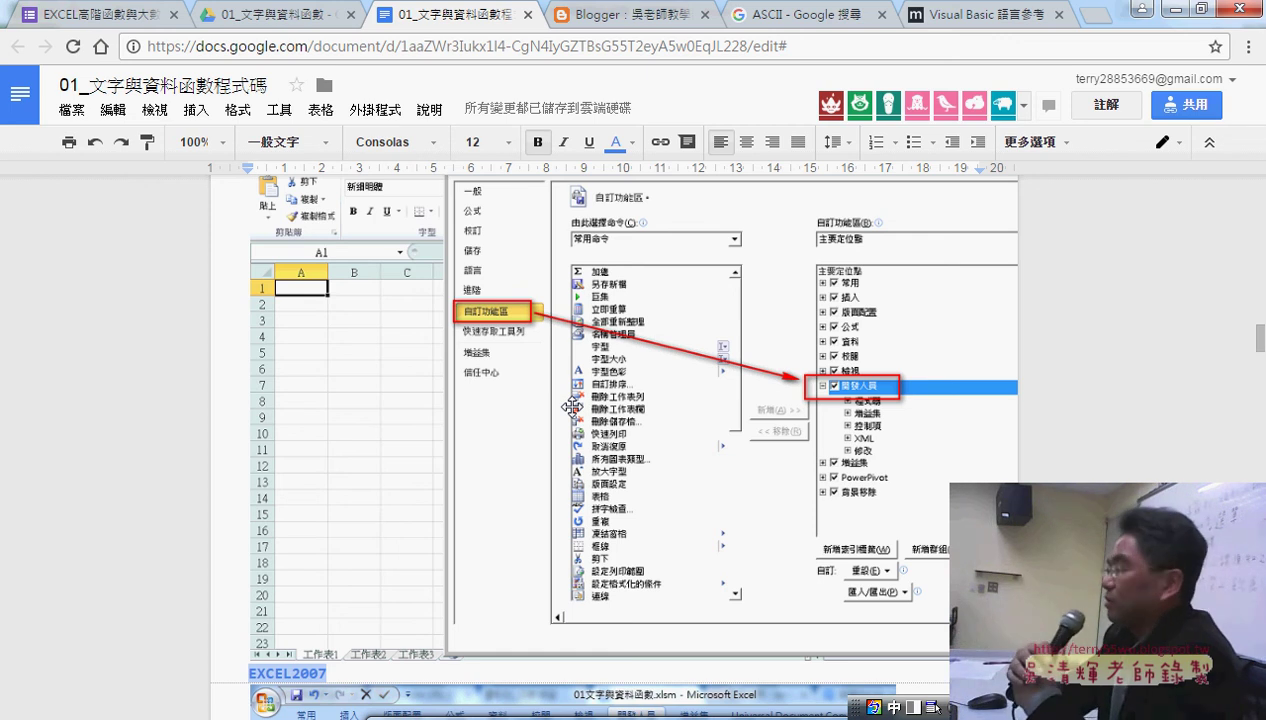
scroll(535, 423, up, 1)
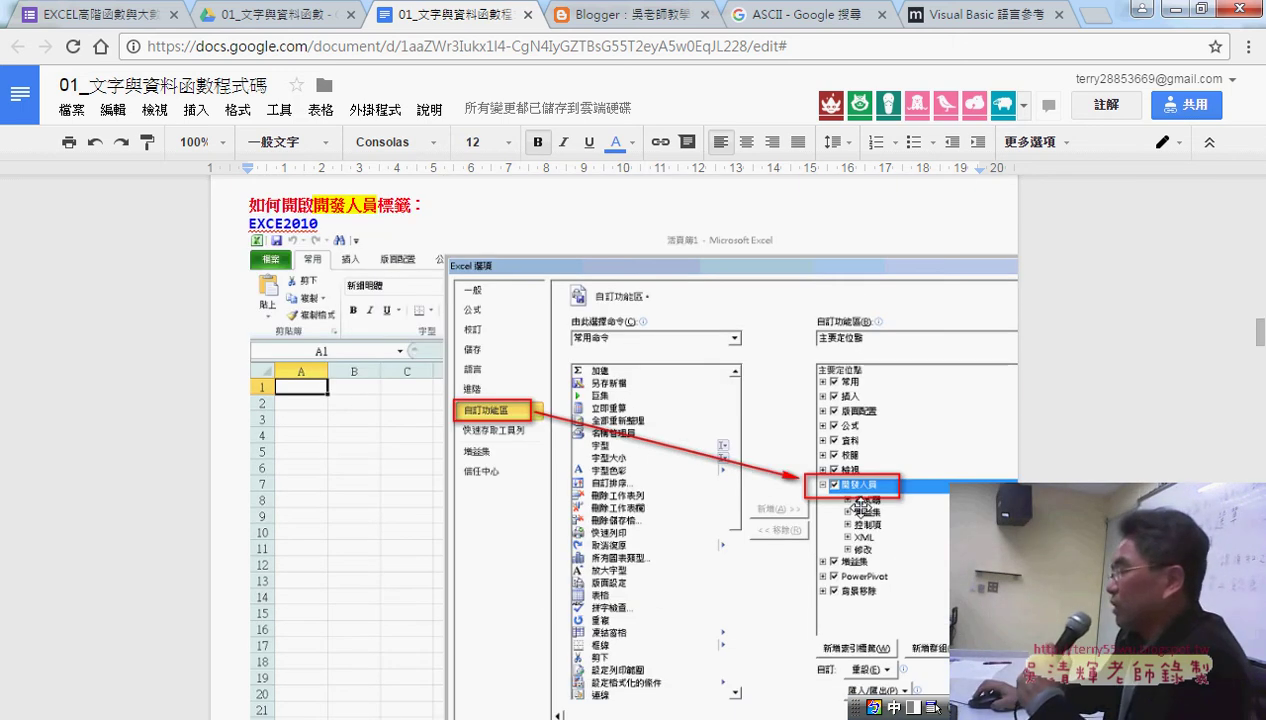
scroll(840, 483, down, 2)
scroll(930, 490, down, 1)
scroll(934, 493, down, 4)
scroll(933, 492, down, 2)
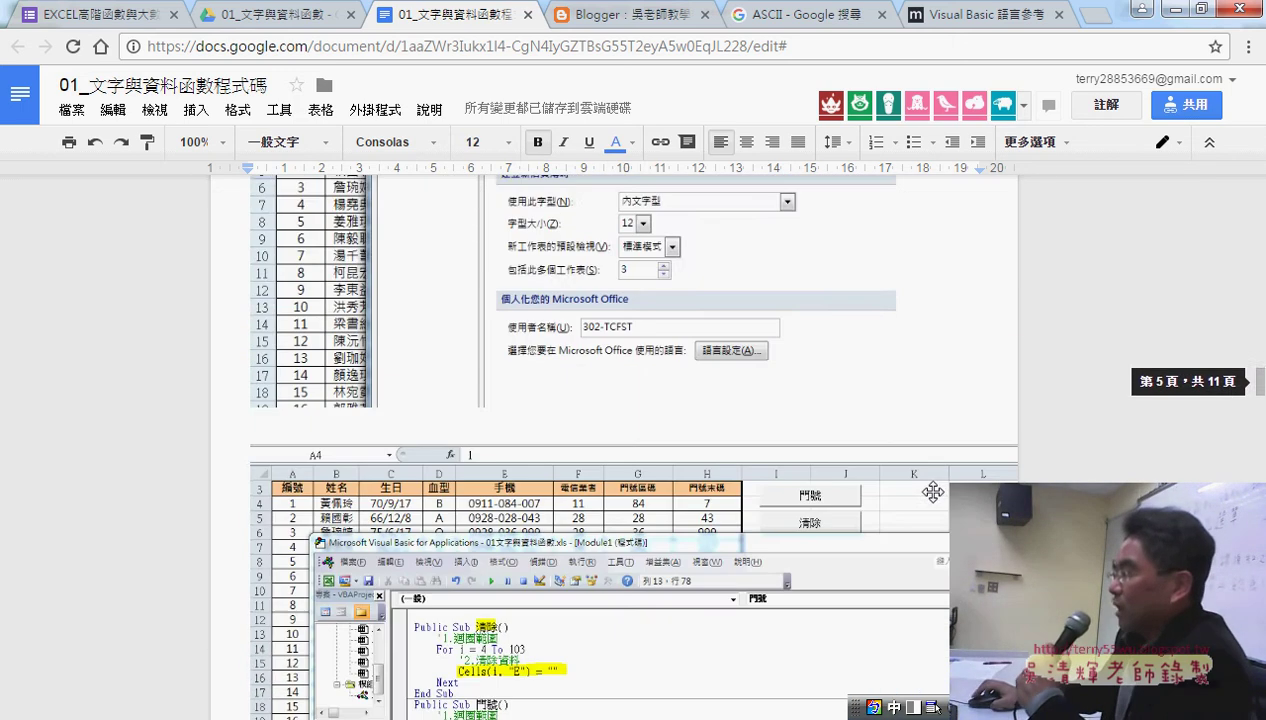
scroll(932, 491, down, 1)
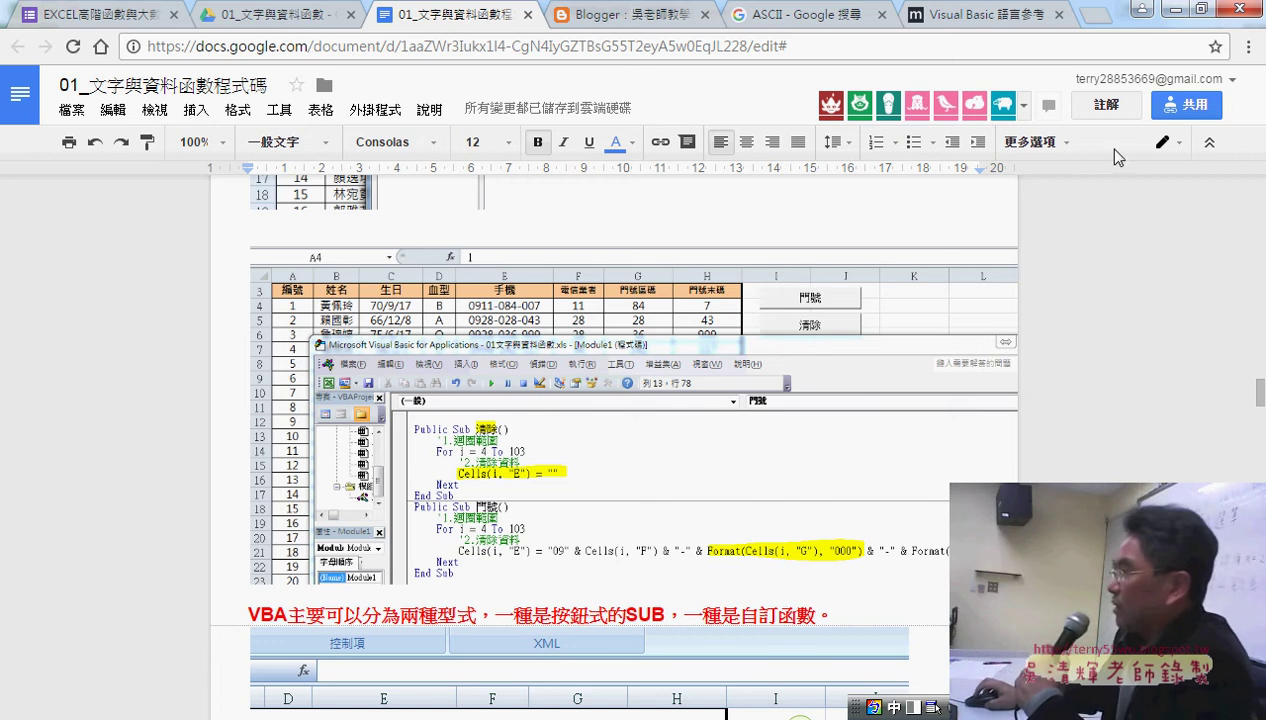
Step: Minimize Chrome and open the VBA editor via Developer > Visual Basic
click(1142, 8)
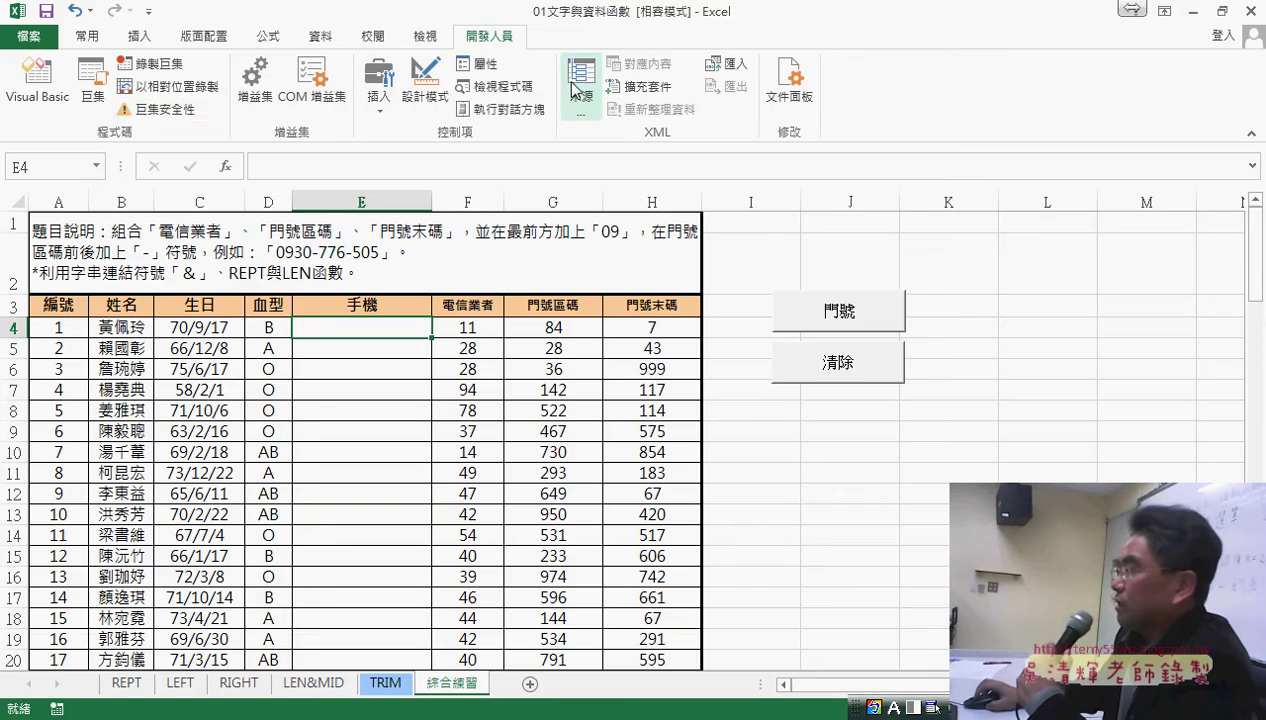
click(38, 101)
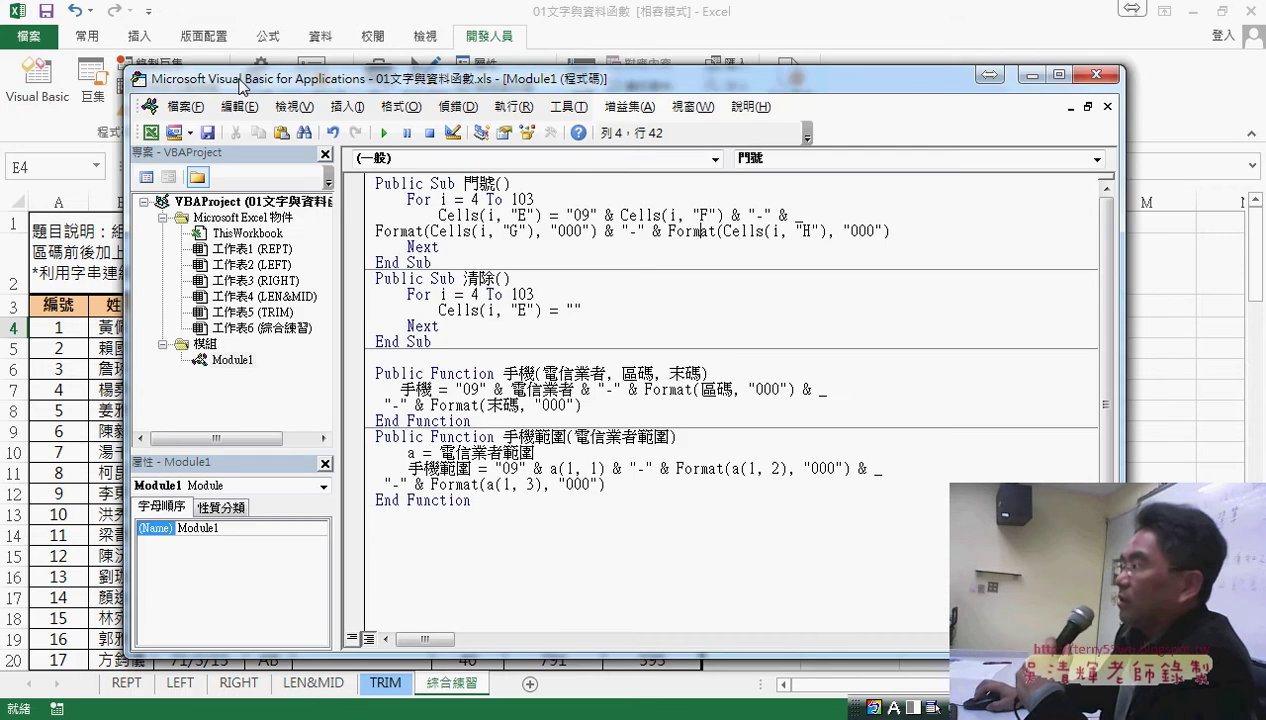
drag(240, 87, 115, 25)
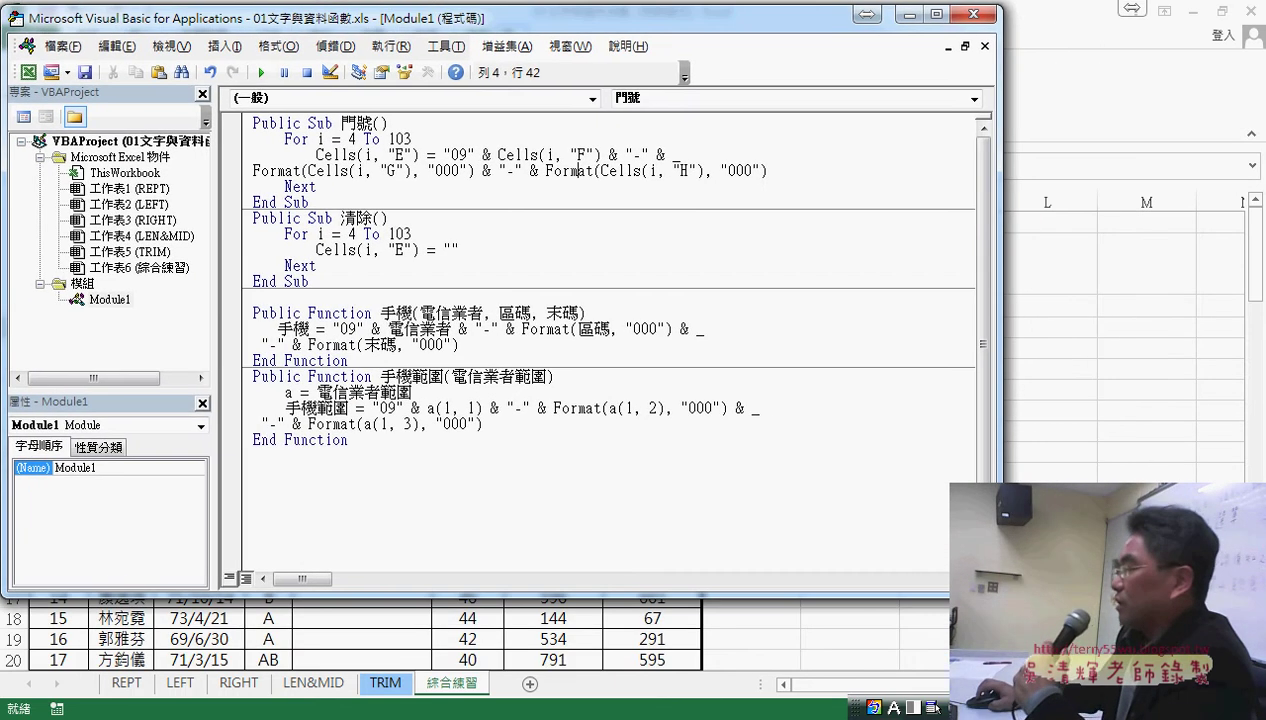
Step: Resize the VBA editor and shift it right so the worksheet stays visible
drag(1000, 597, 1262, 716)
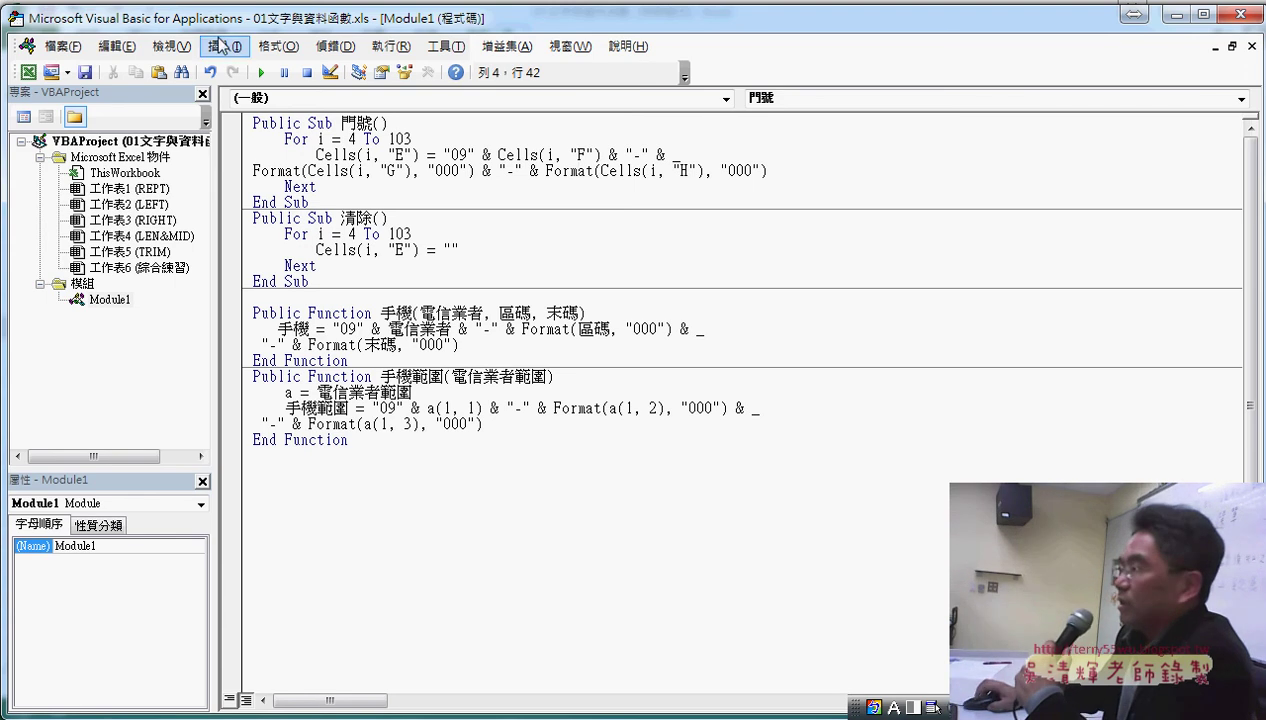
mouse_move(168, 33)
mouse_down()
mouse_move(336, 85)
mouse_move(589, 243)
mouse_move(635, 245)
mouse_move(545, 172)
mouse_move(220, 88)
mouse_move(236, 92)
mouse_up()
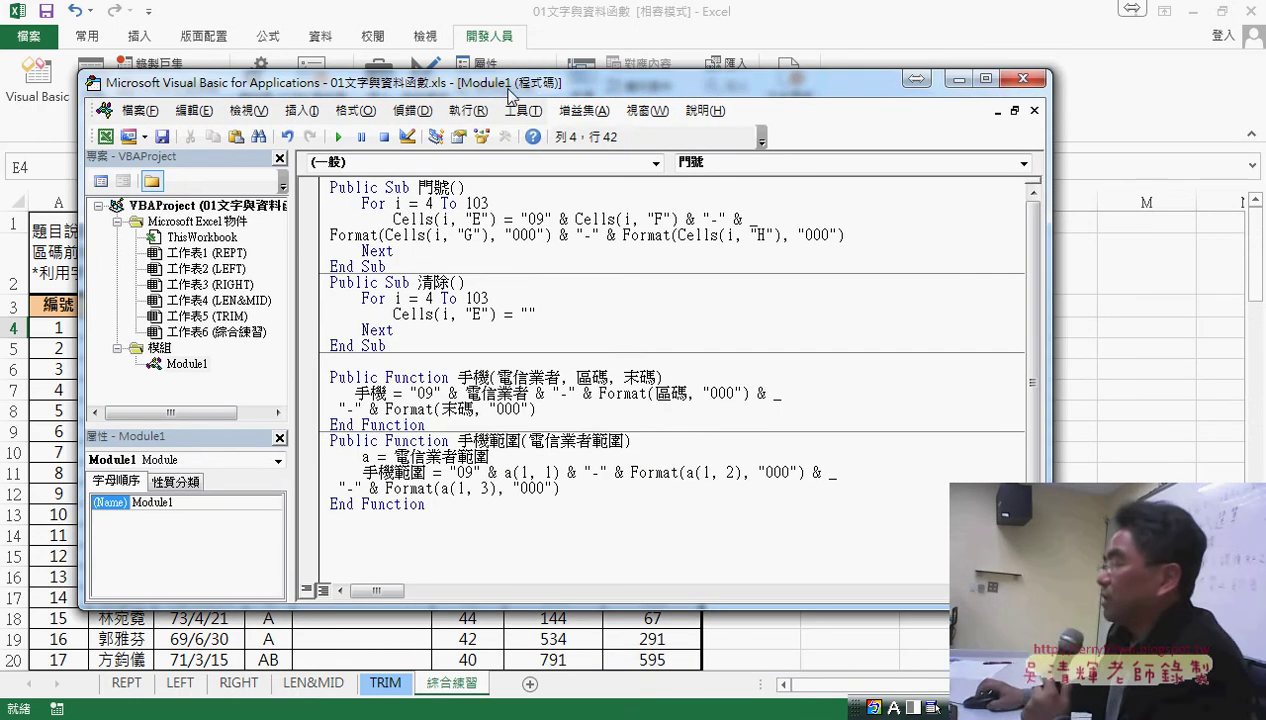
drag(510, 97, 1019, 106)
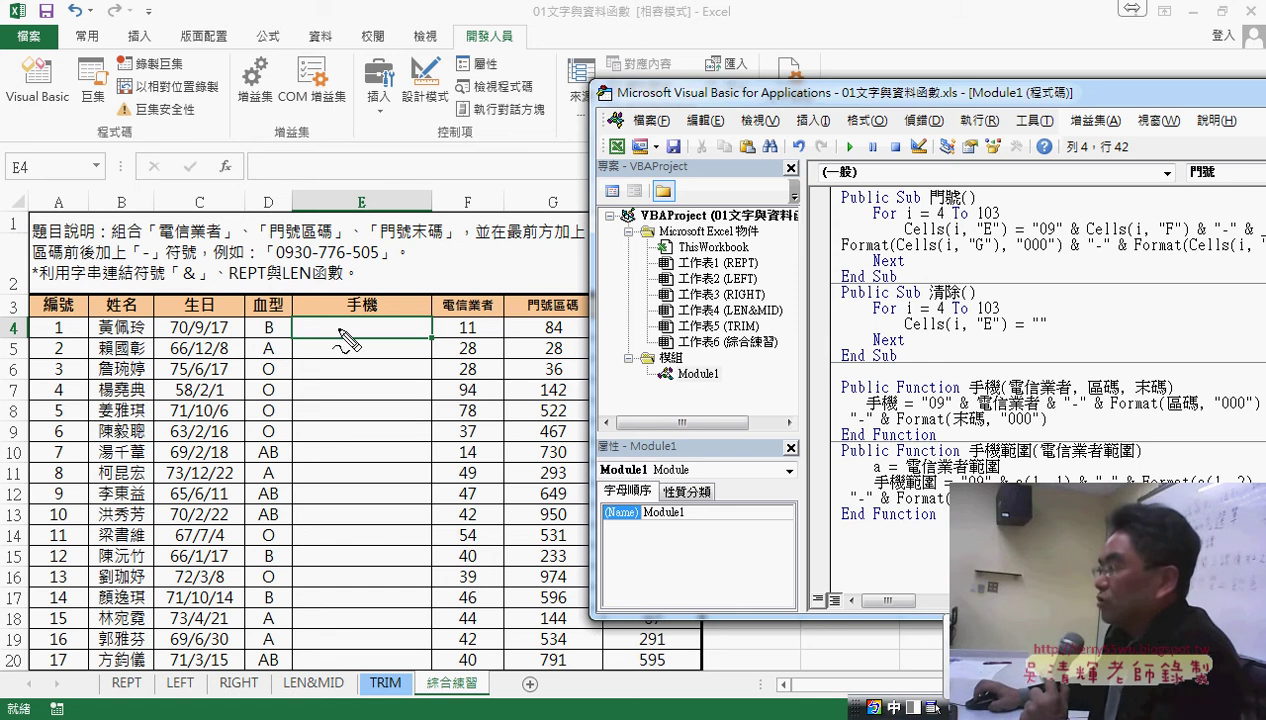
drag(287, 340, 434, 322)
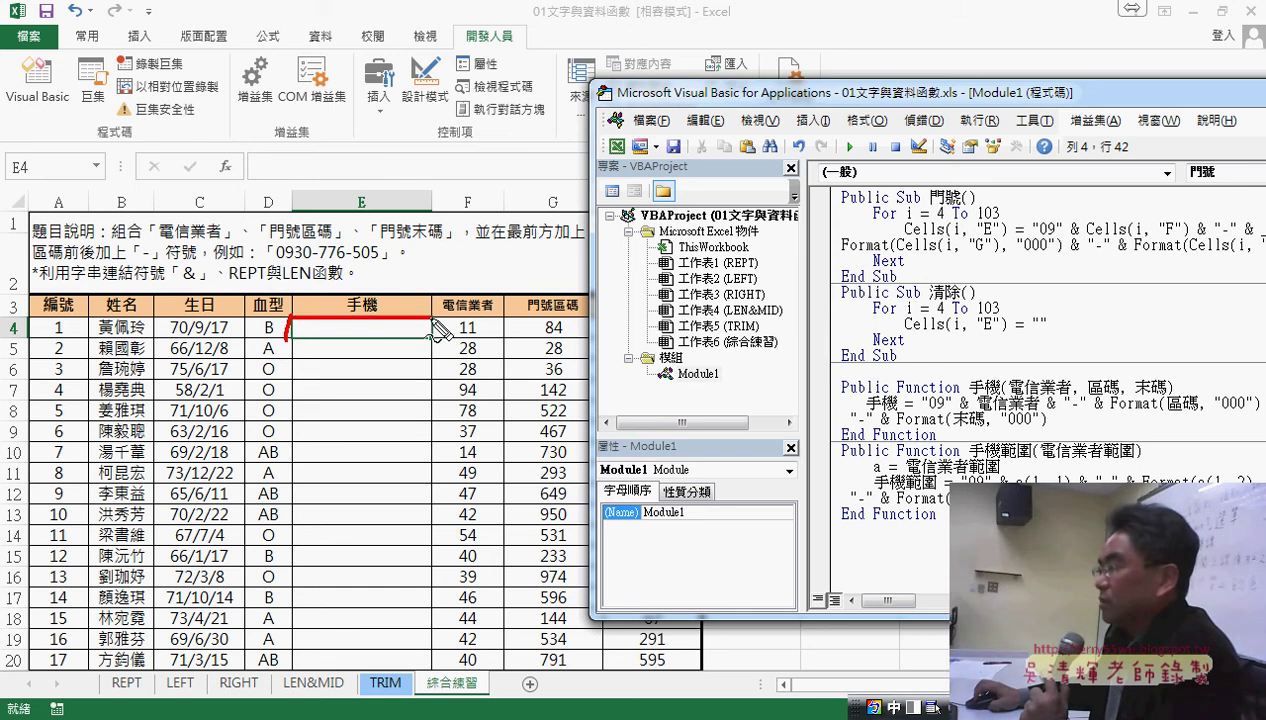
drag(294, 341, 427, 341)
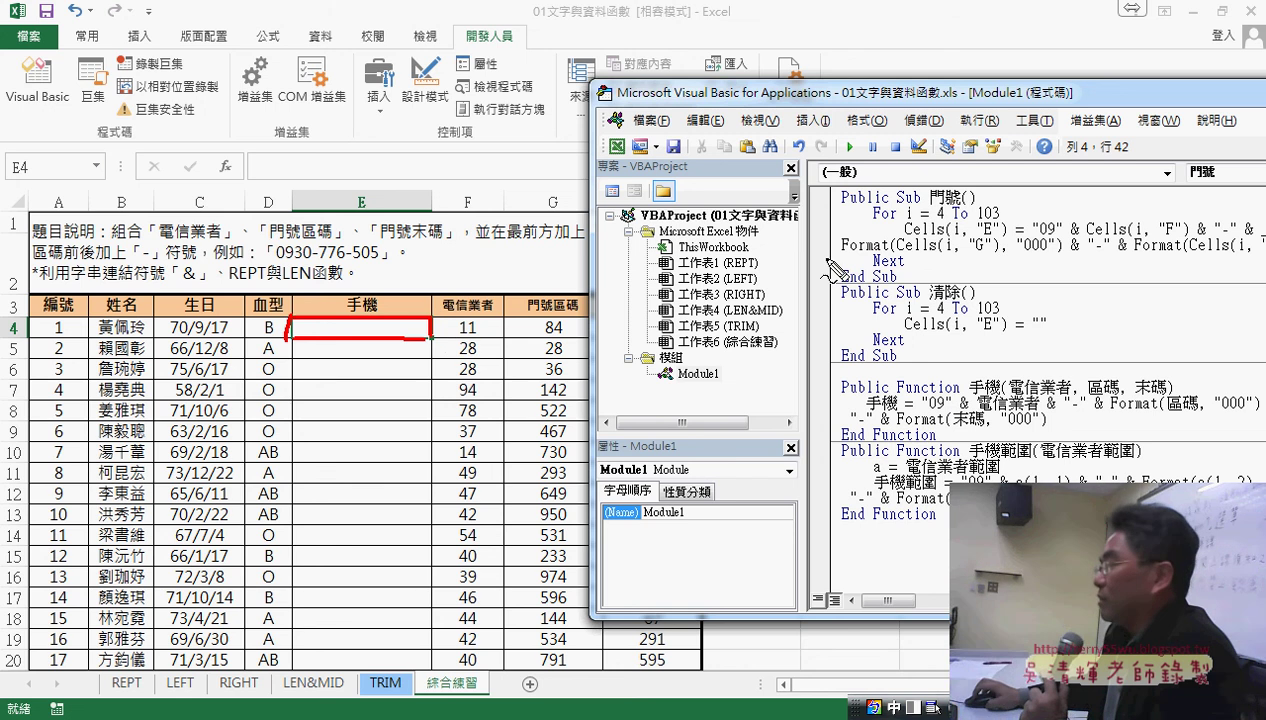
drag(905, 238, 934, 237)
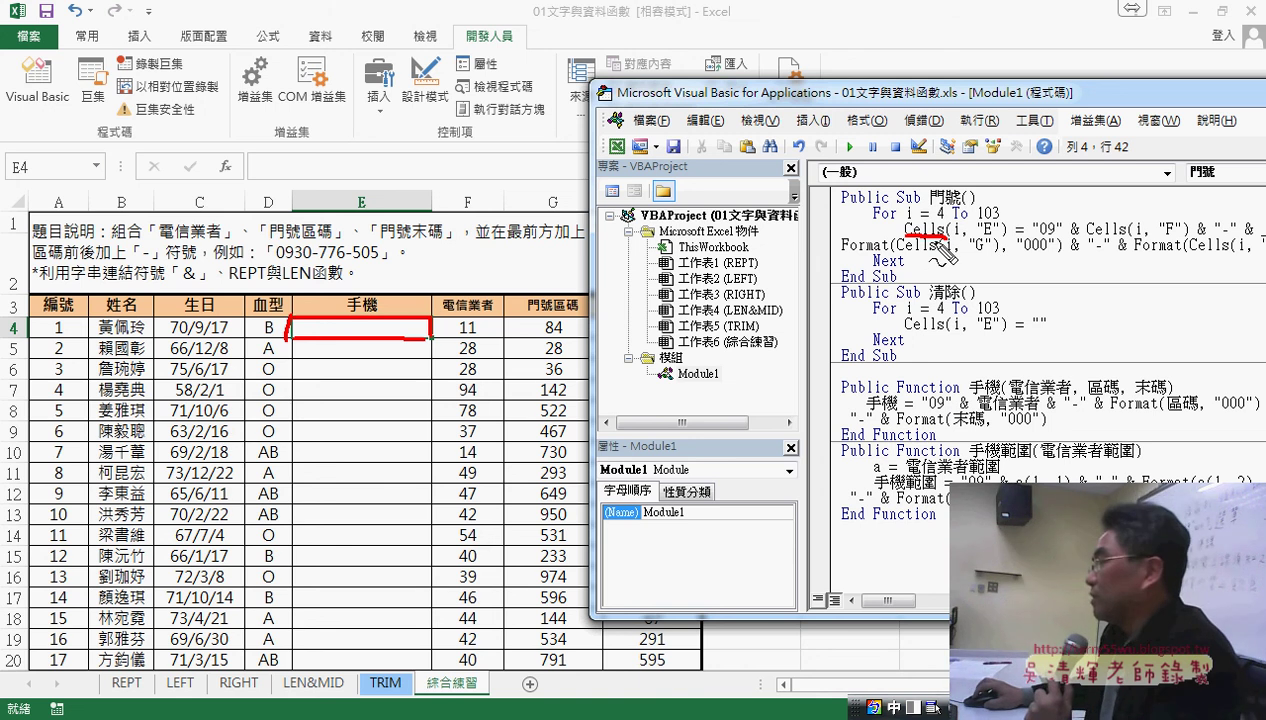
drag(940, 244, 948, 242)
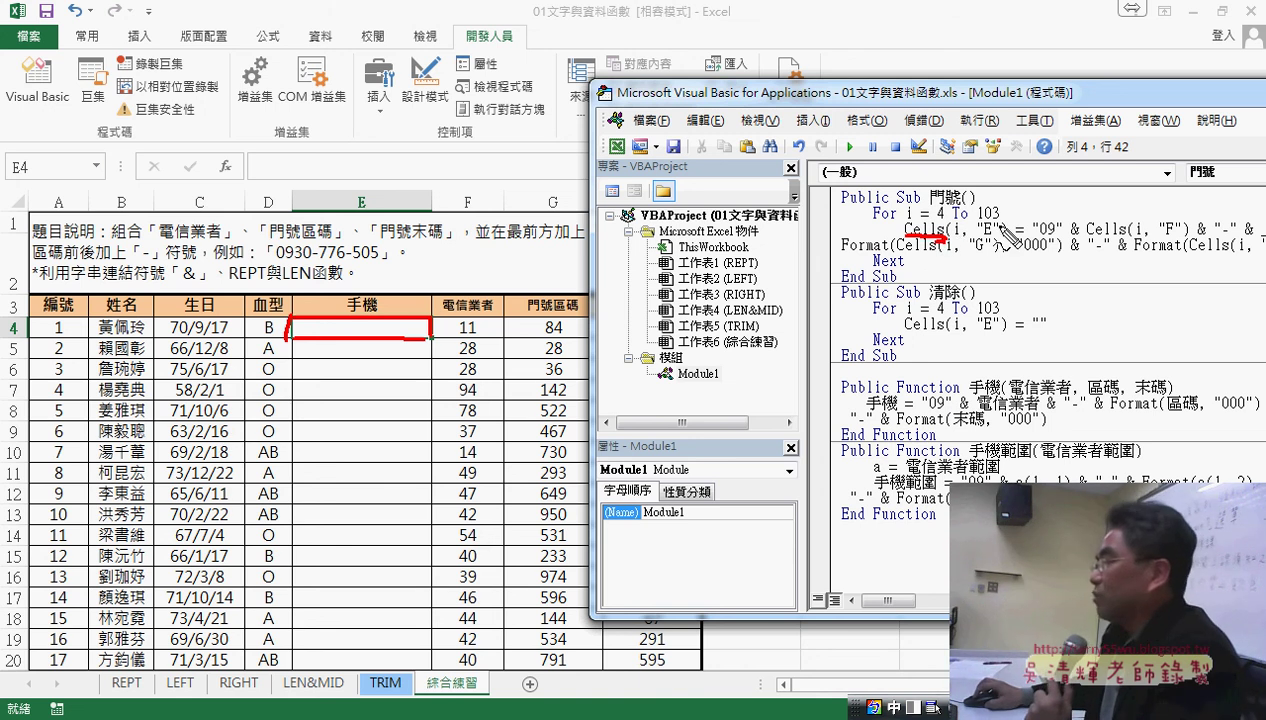
drag(952, 240, 964, 240)
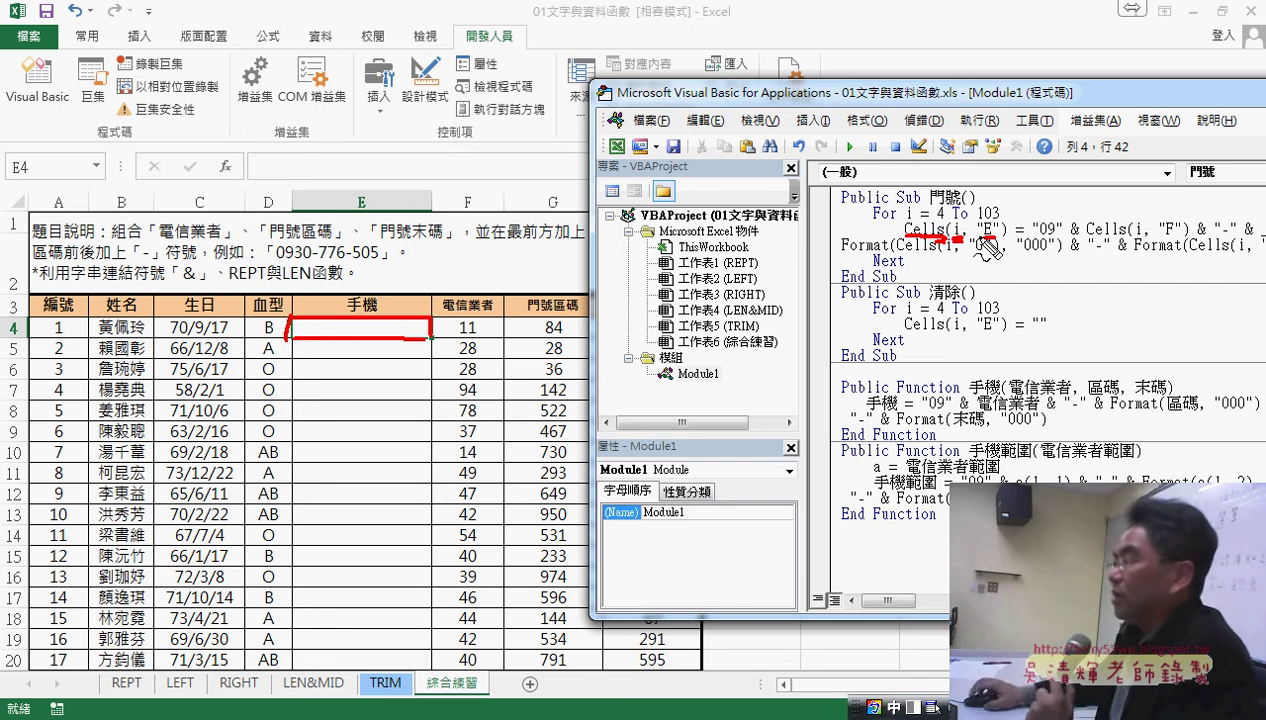
drag(368, 178, 372, 182)
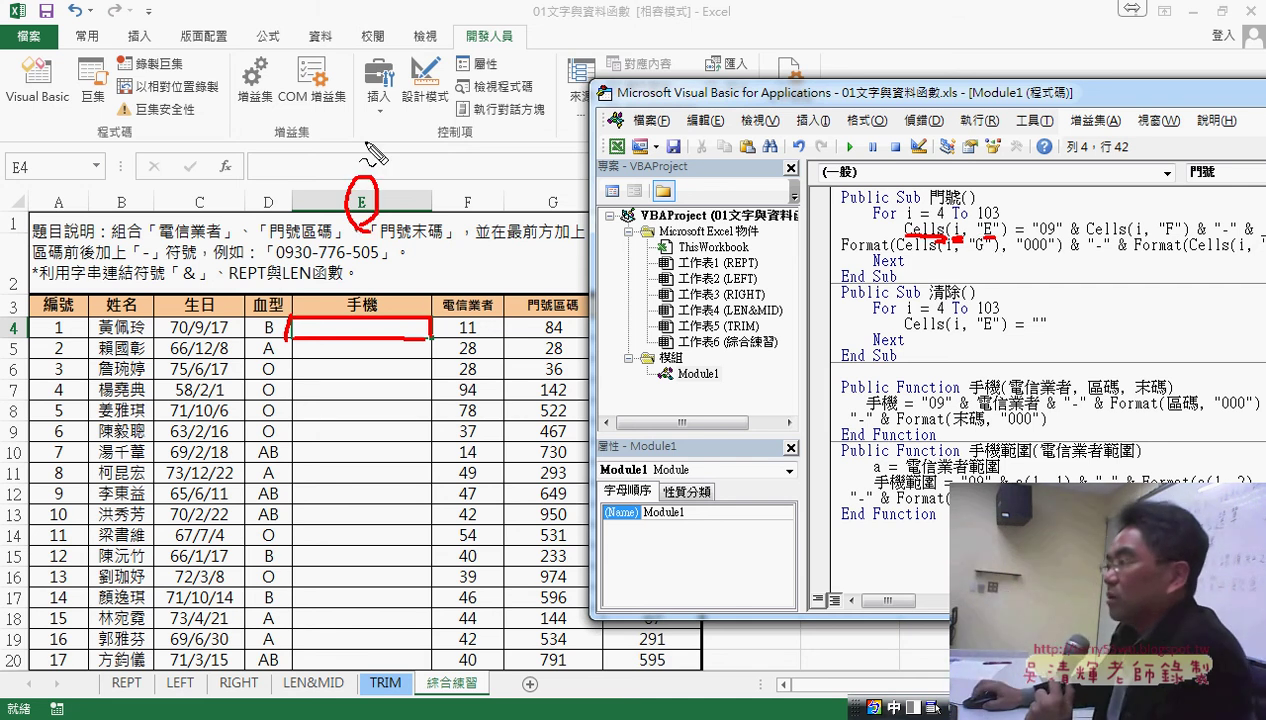
mouse_move(376, 122)
mouse_down()
mouse_move(360, 160)
mouse_move(400, 126)
mouse_up()
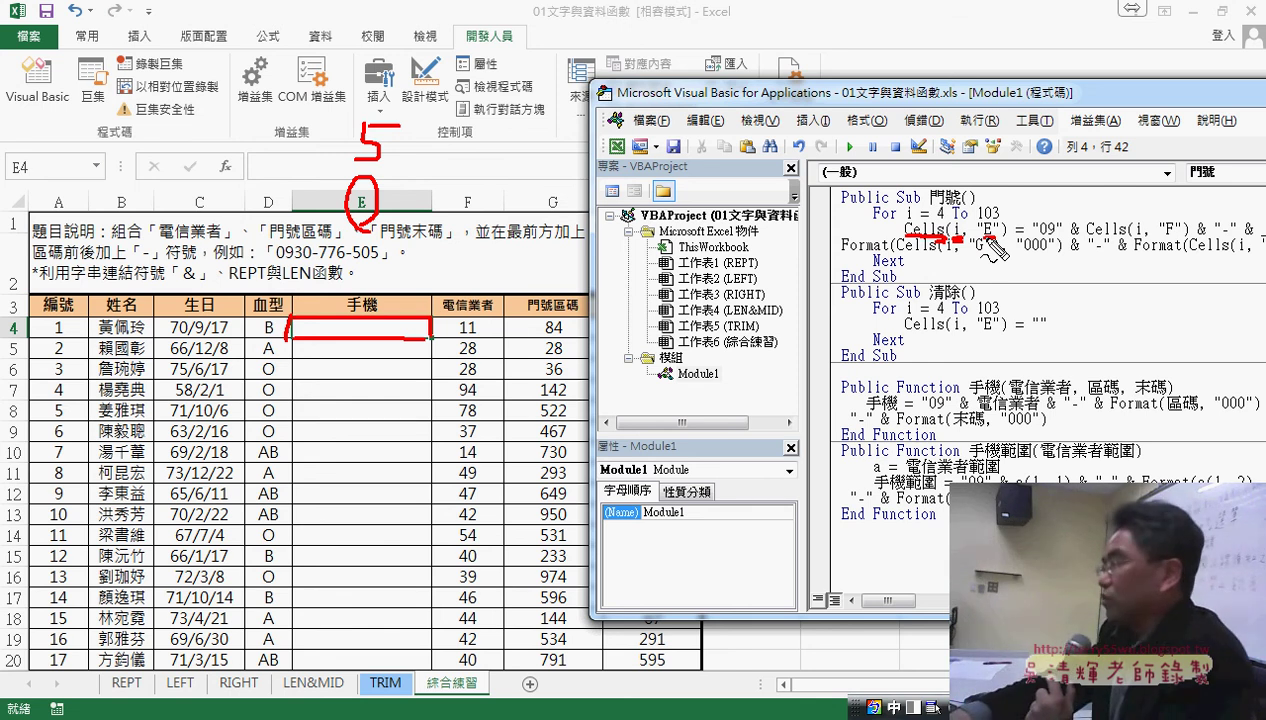
key(Escape)
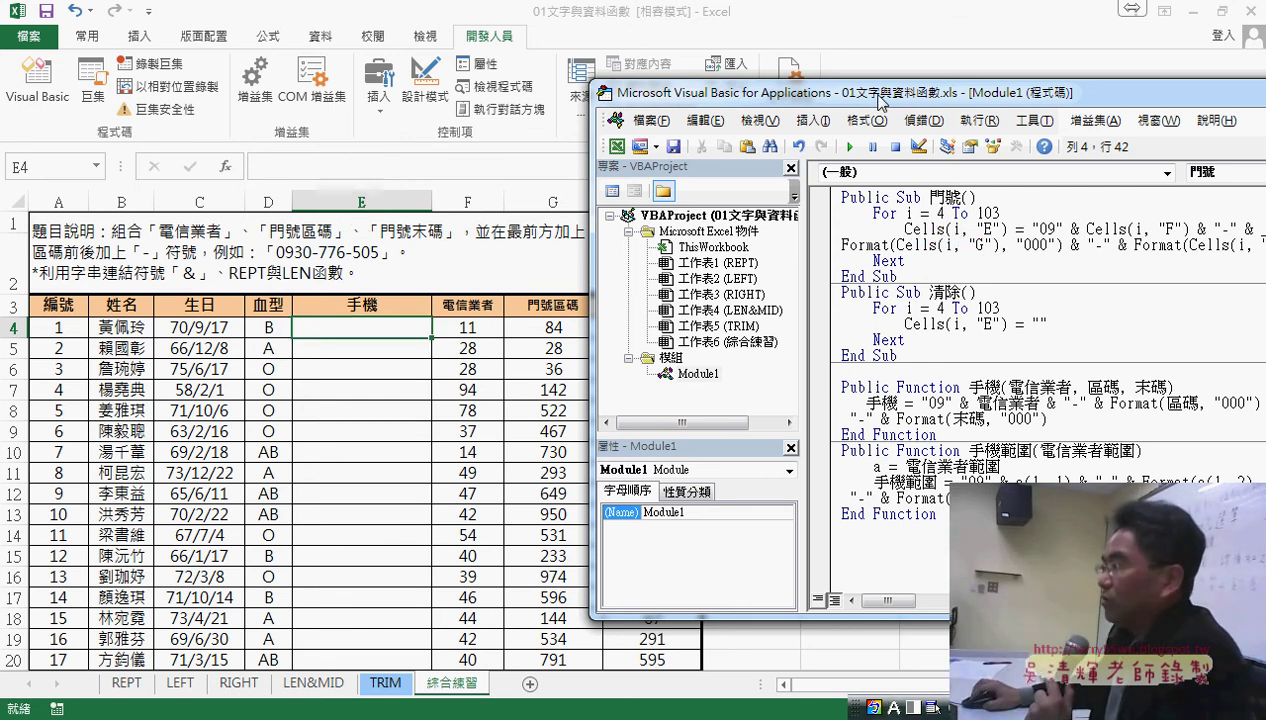
drag(880, 100, 348, 80)
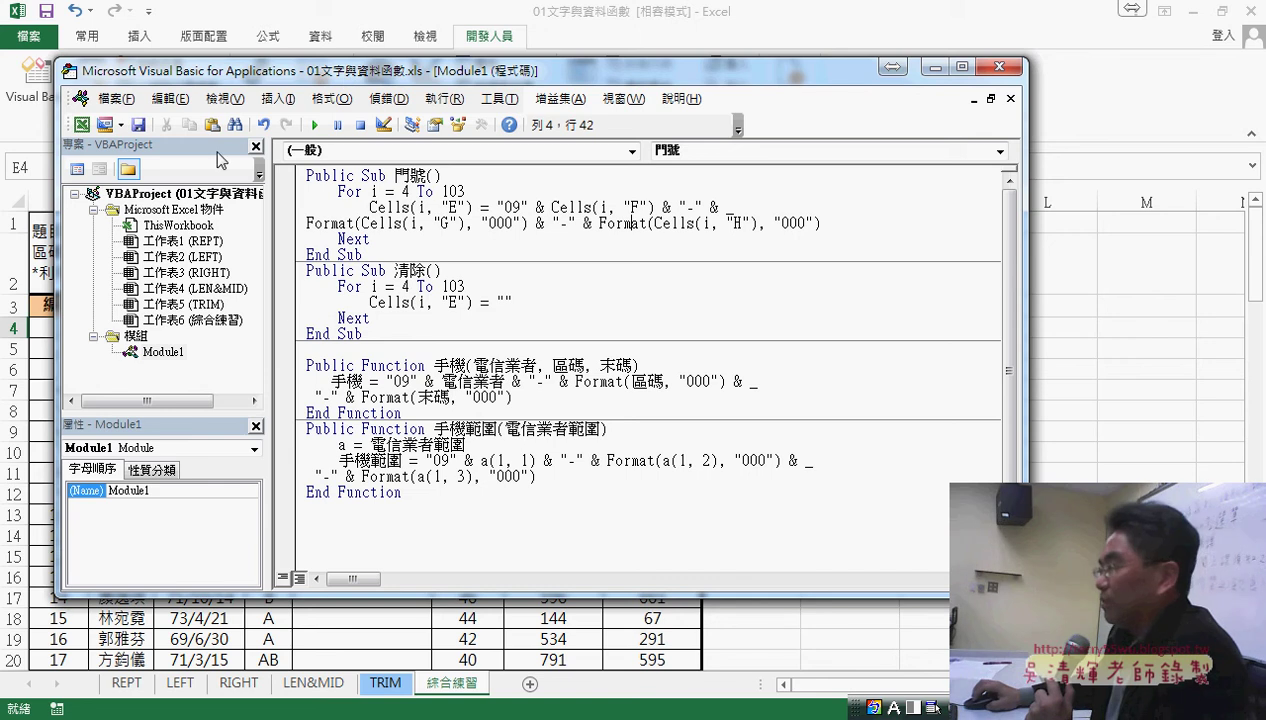
Step: Remove Module1 from the Project pane, answering No to exporting it
right_click(163, 354)
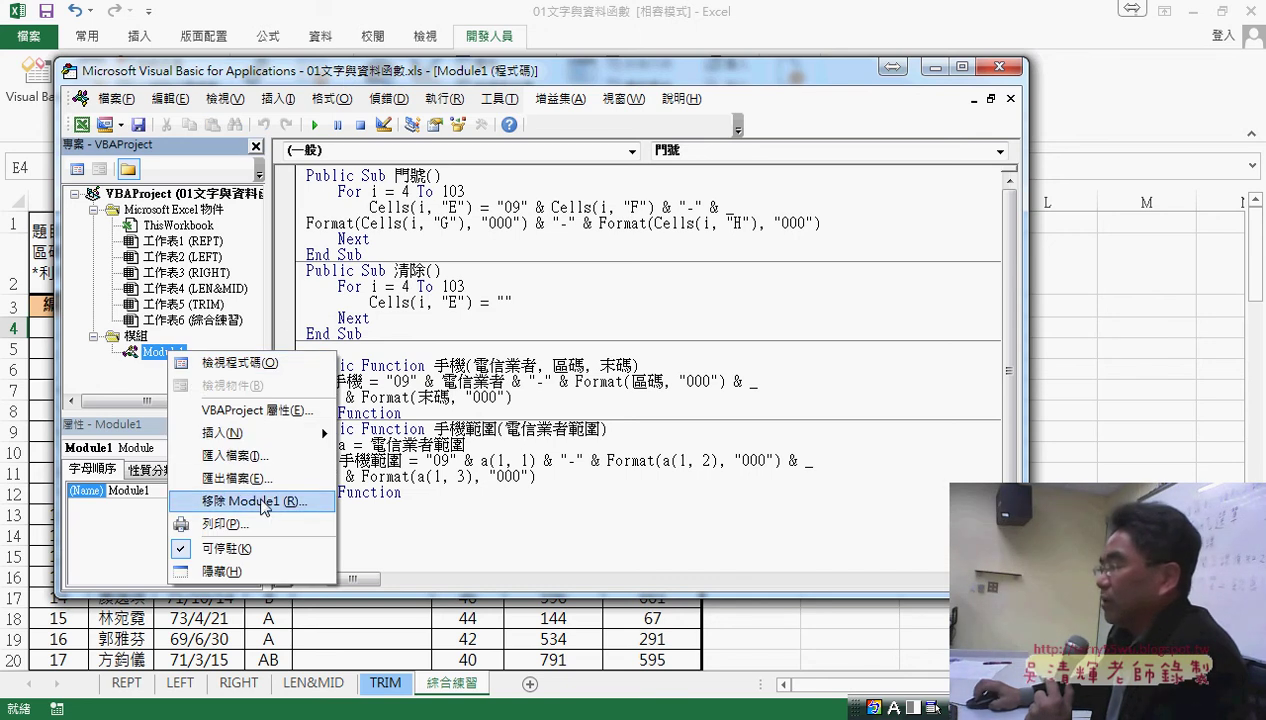
click(264, 502)
click(603, 440)
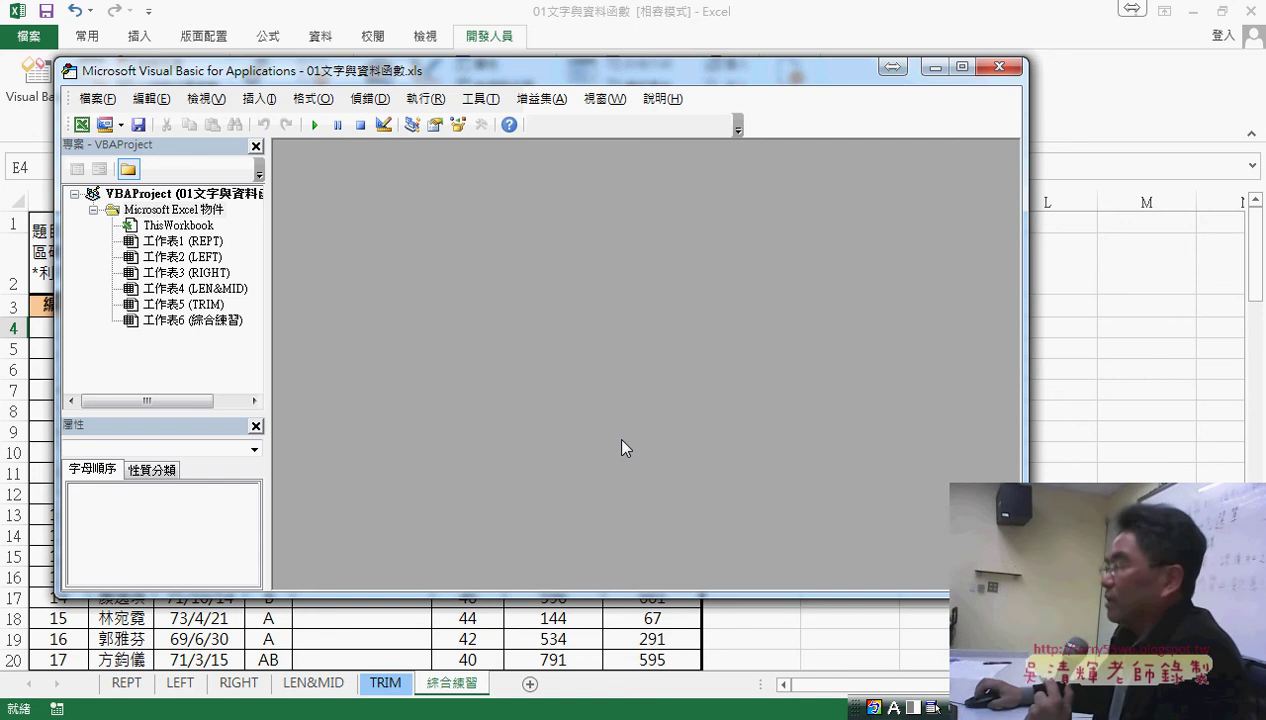
Step: Reposition the VBA editor over the sheet, enlarge the Properties pane, and select VBAProject
double_click(638, 68)
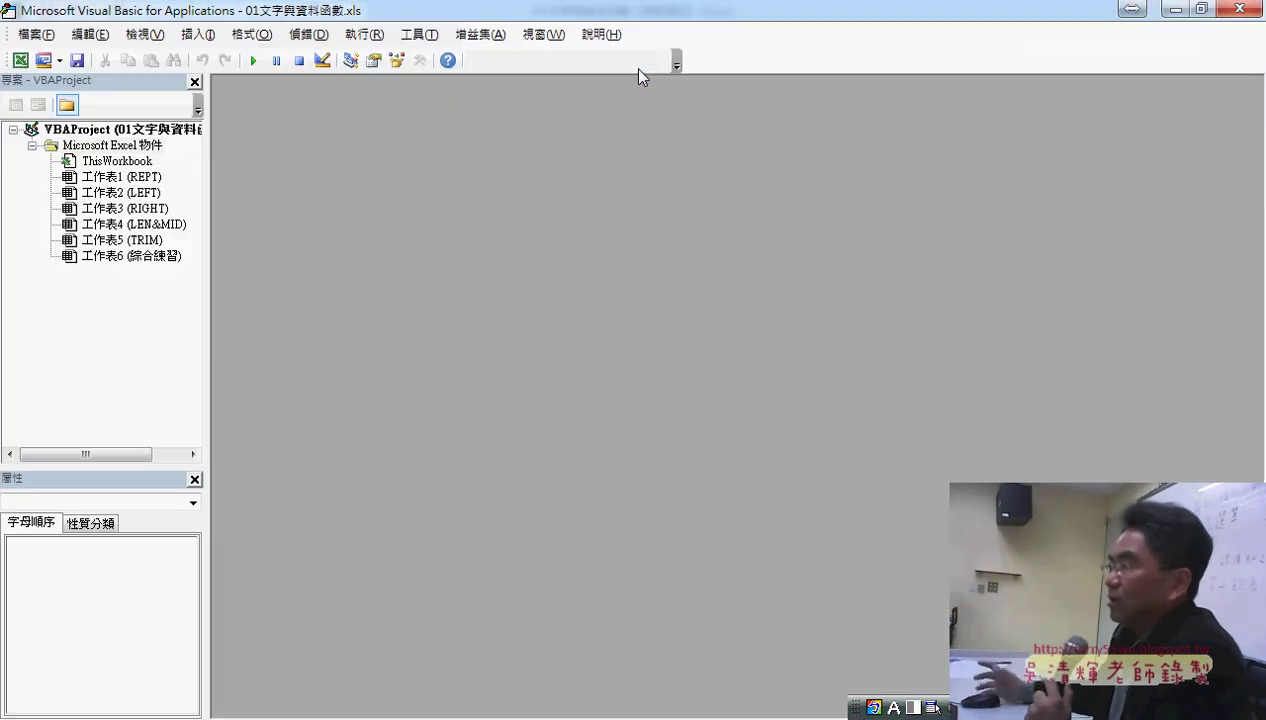
double_click(573, 9)
drag(517, 85, 632, 116)
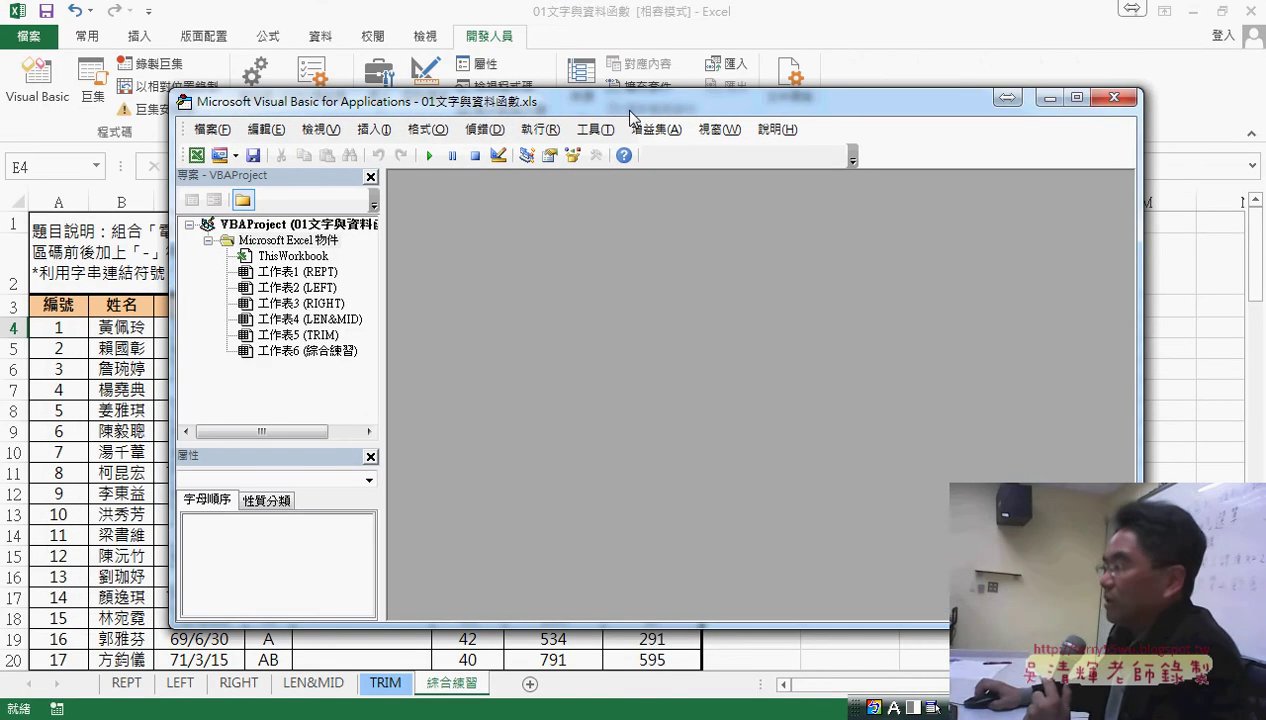
drag(336, 448, 336, 407)
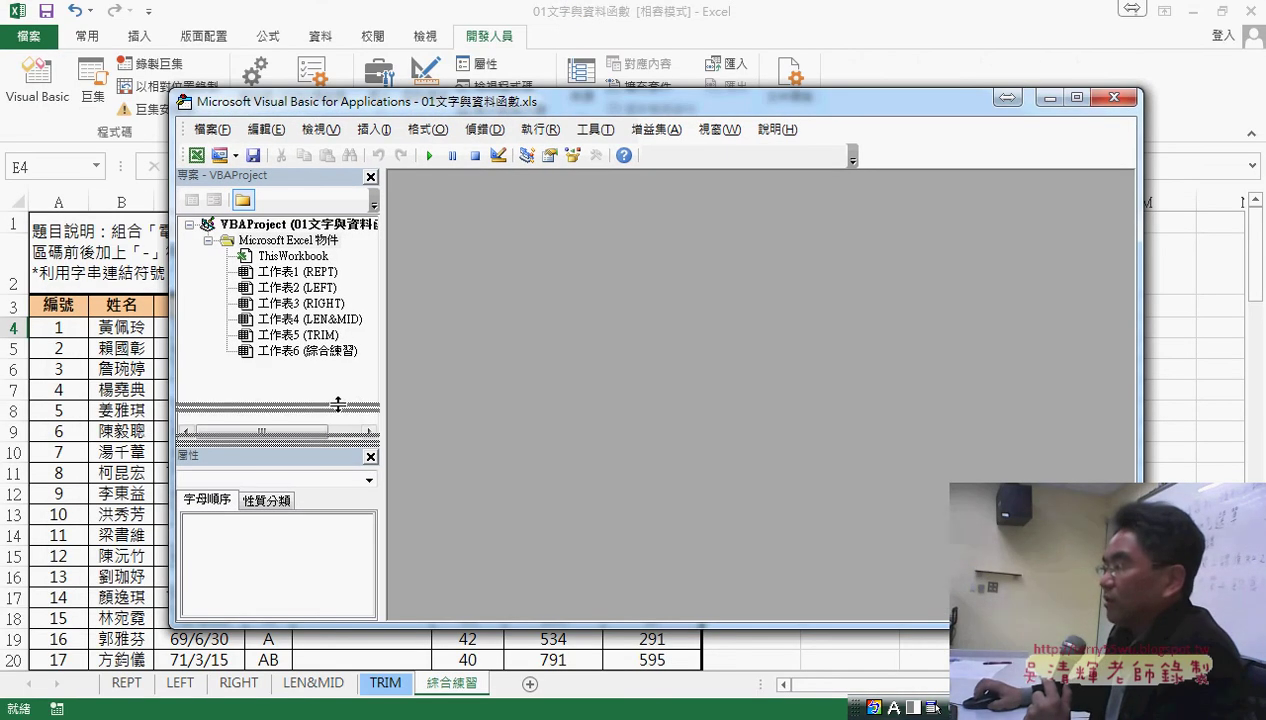
click(372, 226)
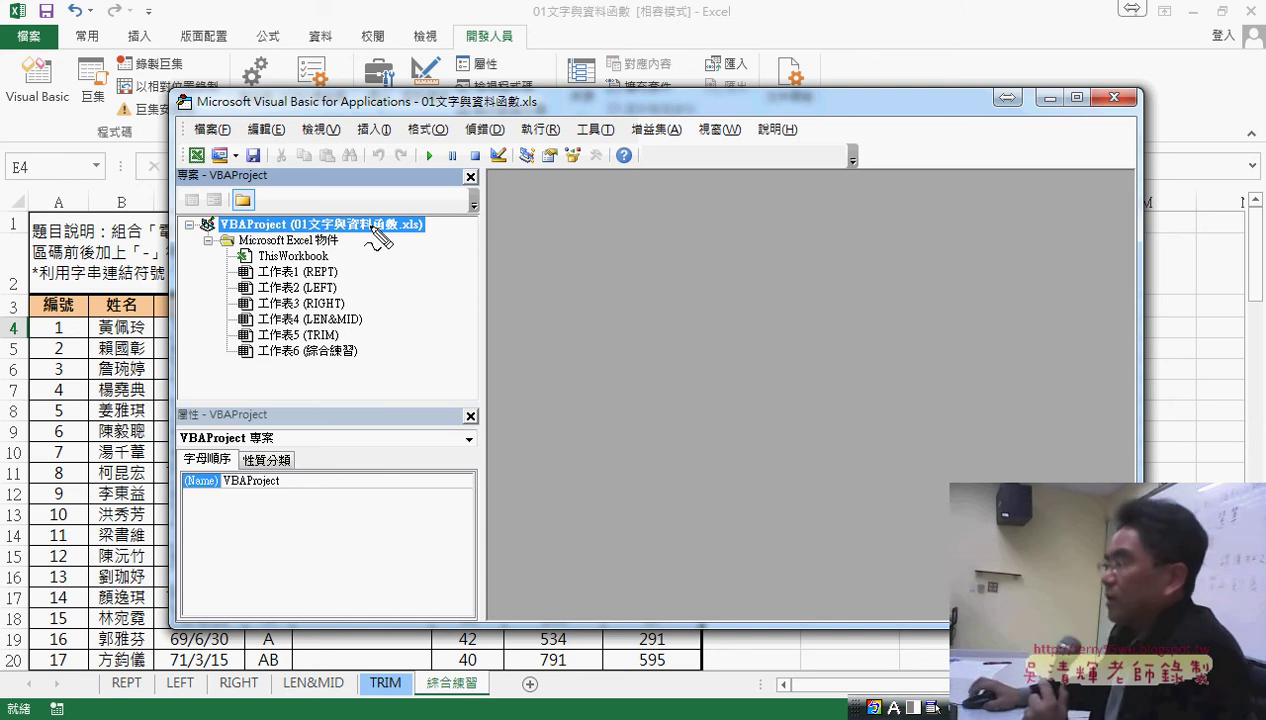
Step: Draw red marks linking VBAProject to the 01文字與資料函數 workbook title, then clear them
drag(218, 232, 288, 234)
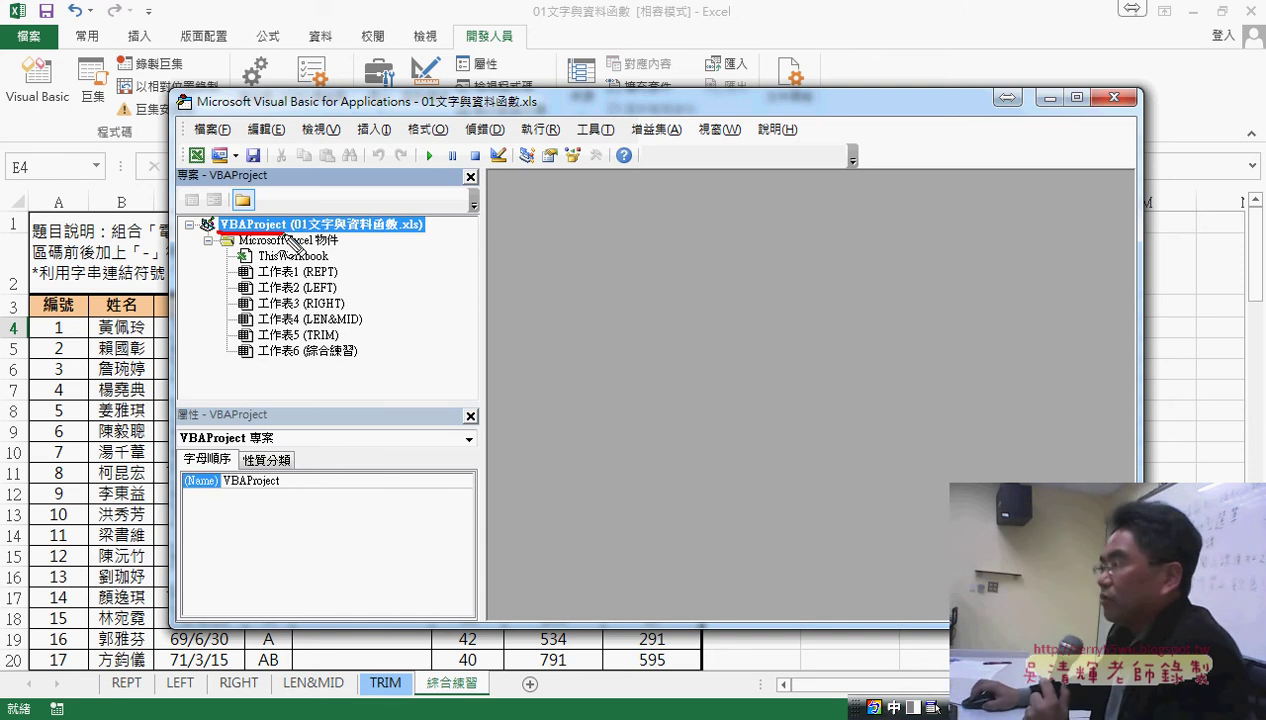
drag(543, 19, 626, 18)
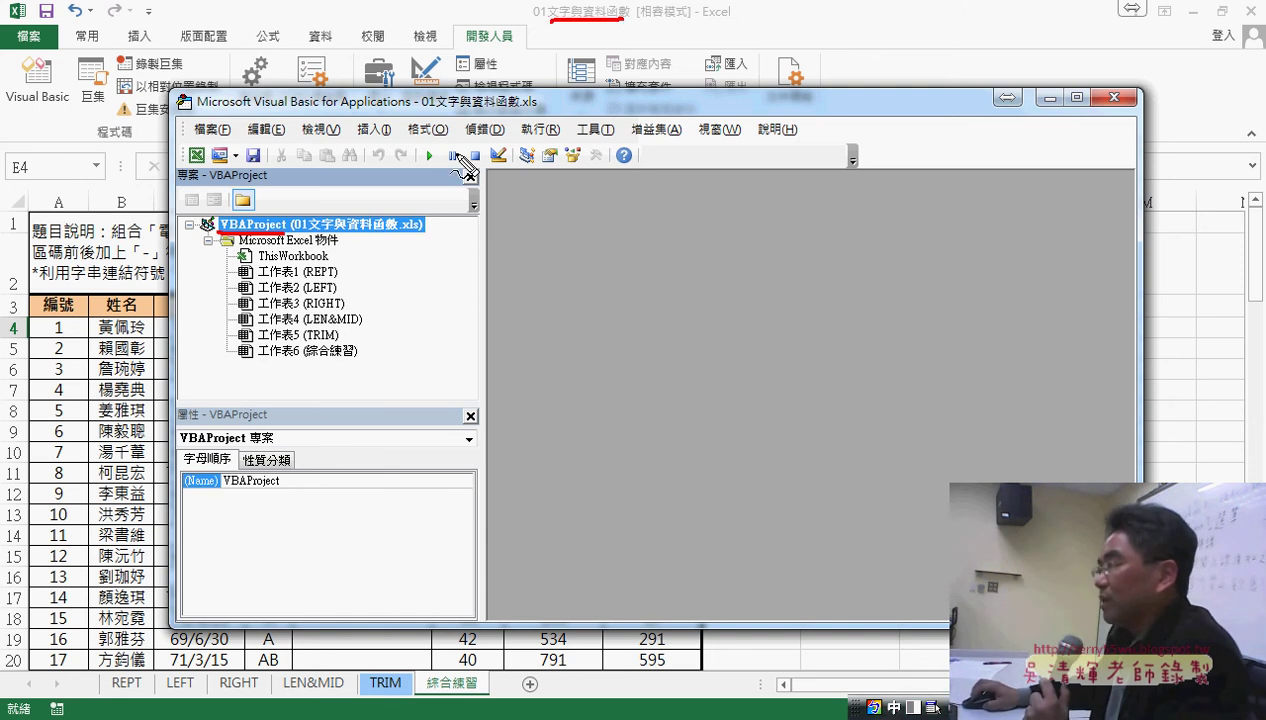
drag(316, 234, 405, 232)
mouse_move(582, 22)
mouse_down()
mouse_move(445, 125)
mouse_move(386, 200)
mouse_move(402, 186)
mouse_up()
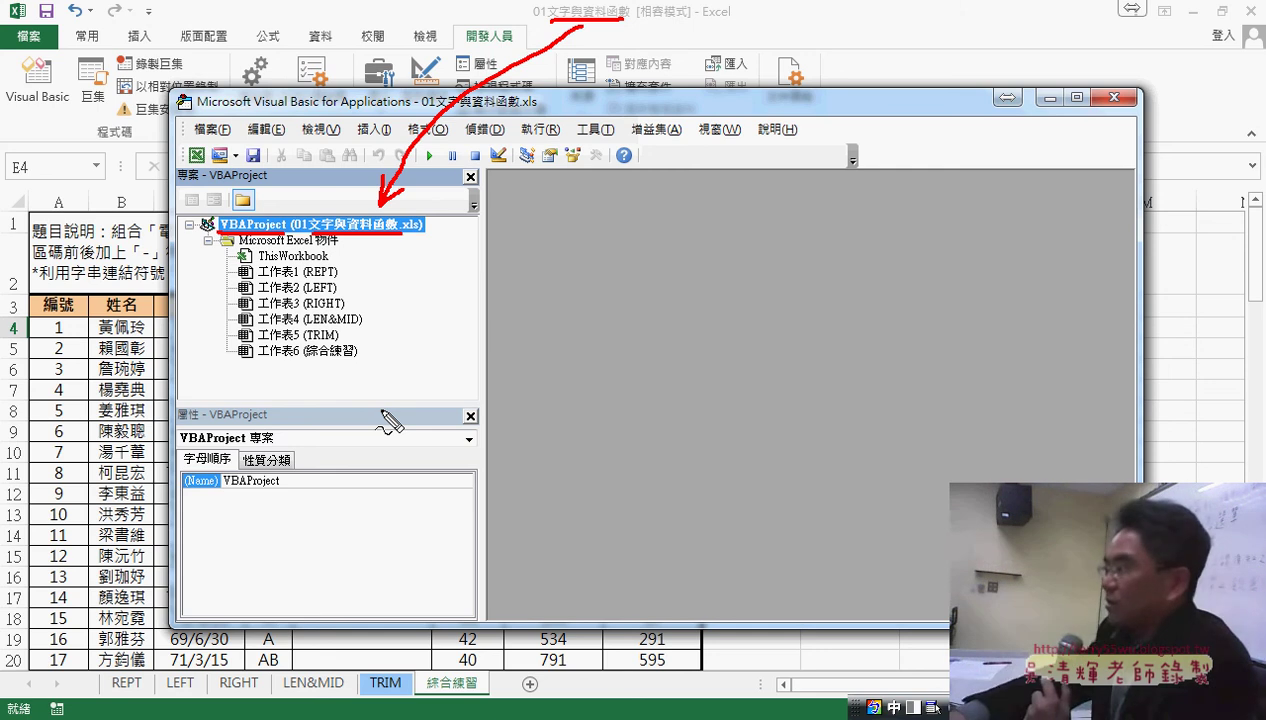
key(Escape)
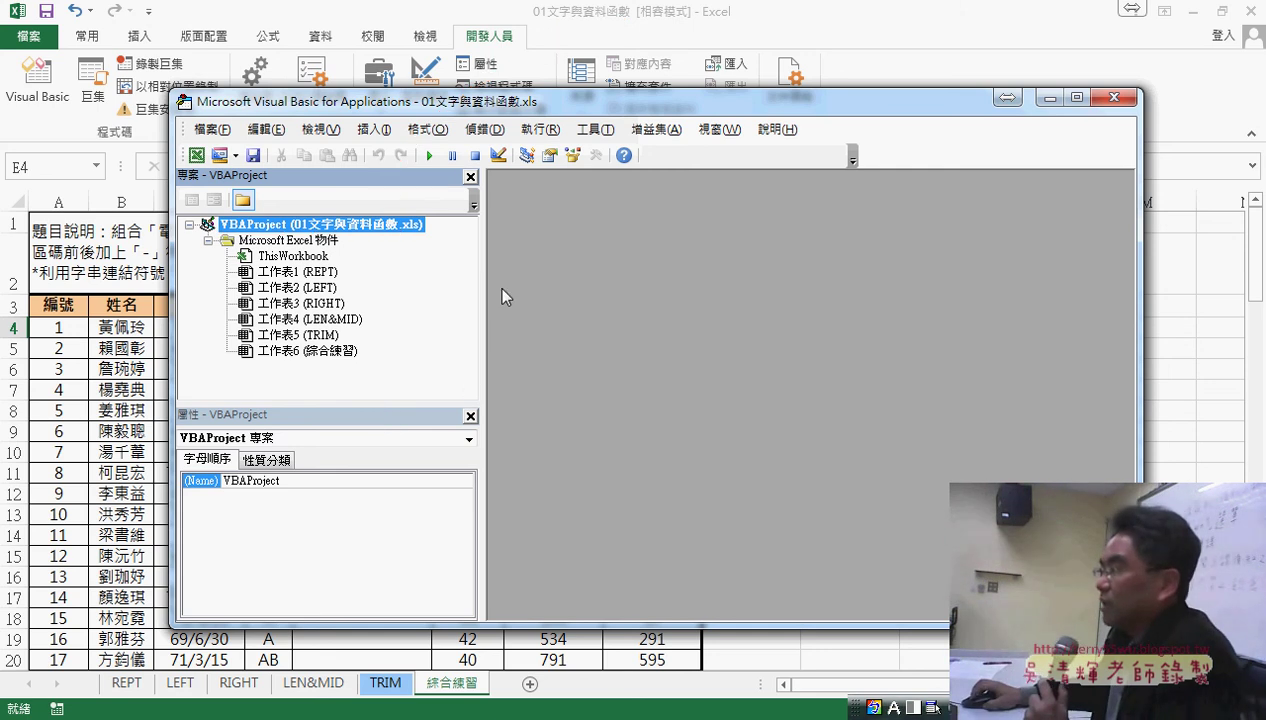
Step: Close the Project Explorer and Properties panes, then close and reopen the VBA editor
click(470, 178)
click(470, 178)
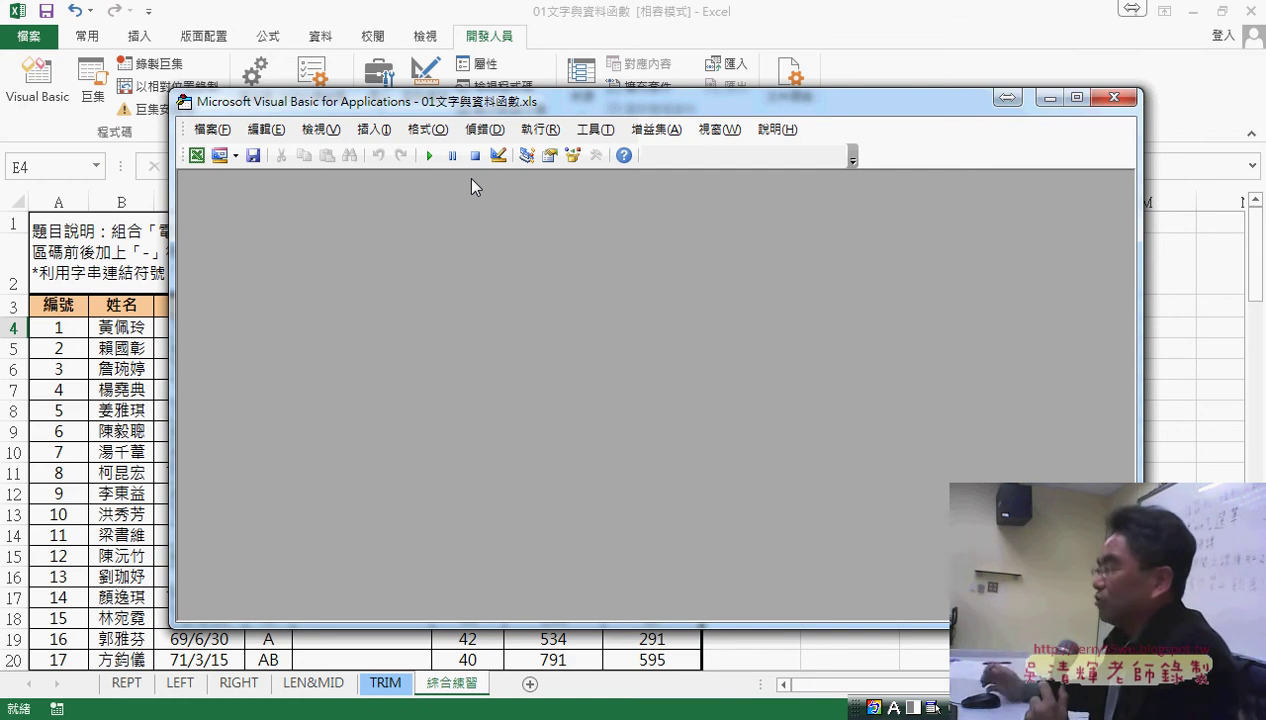
click(1113, 98)
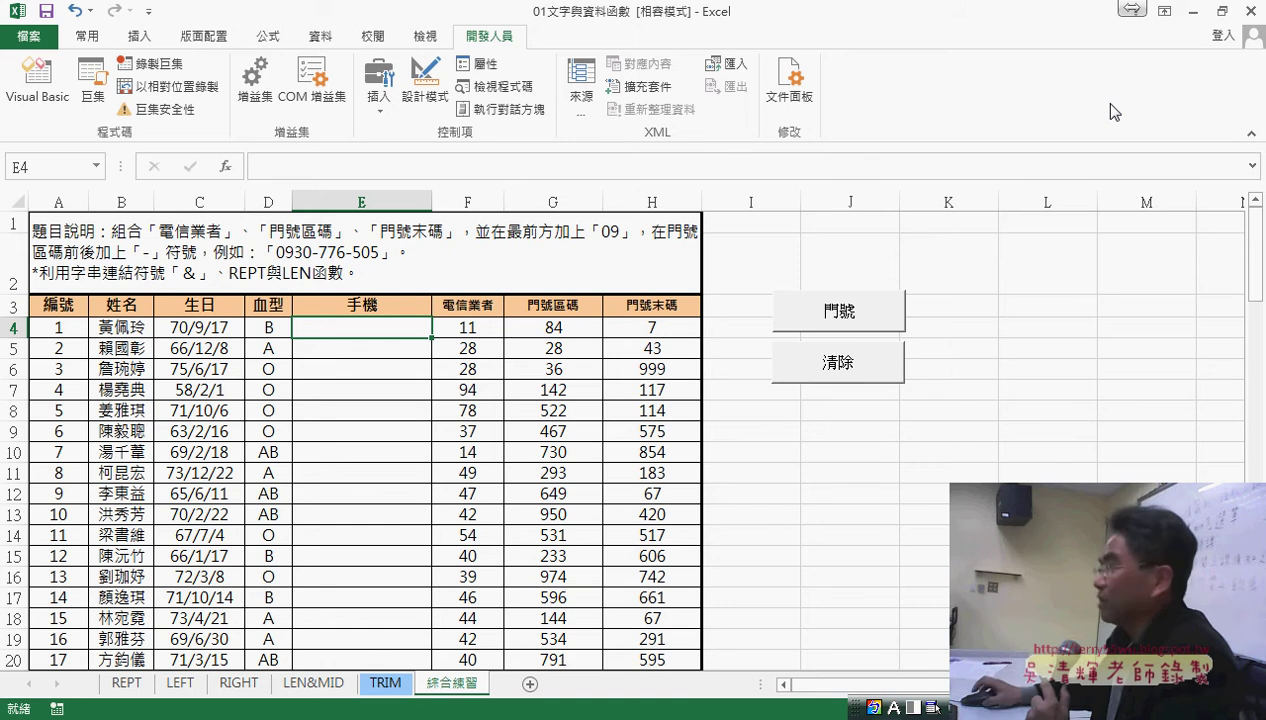
click(50, 97)
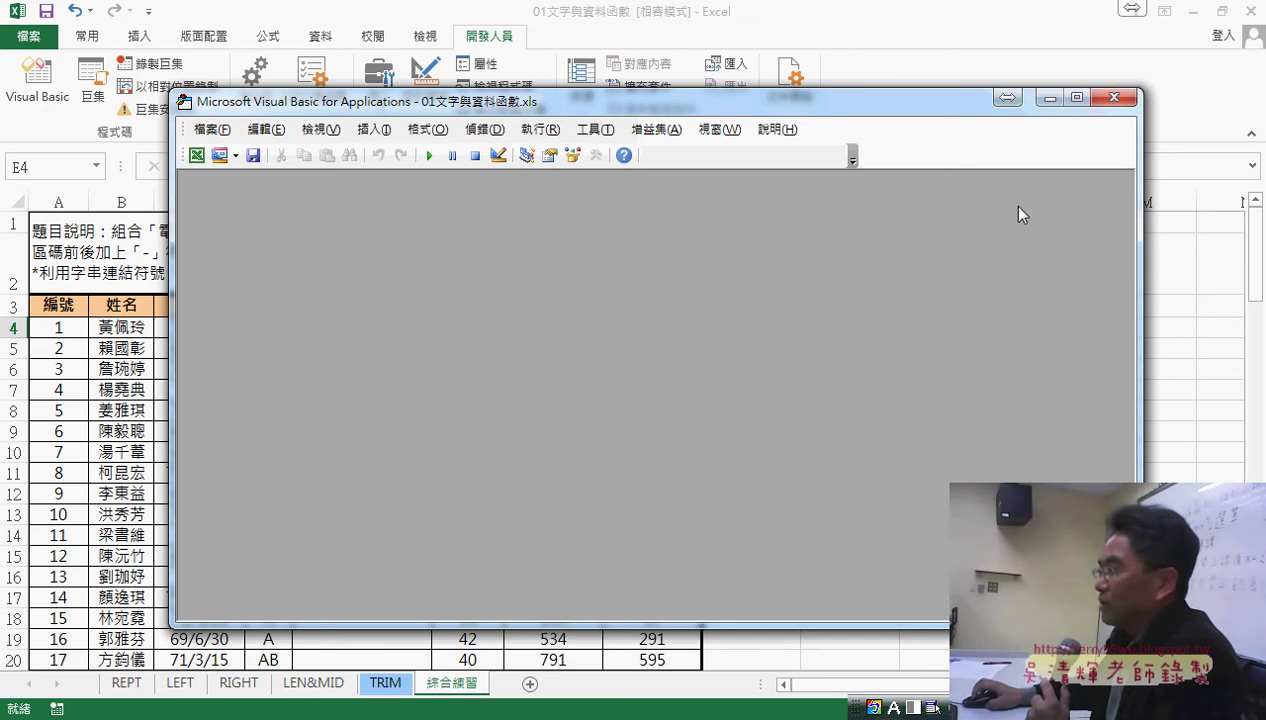
Step: Show the Project Explorer again through 檢視 > 專案總管
click(335, 131)
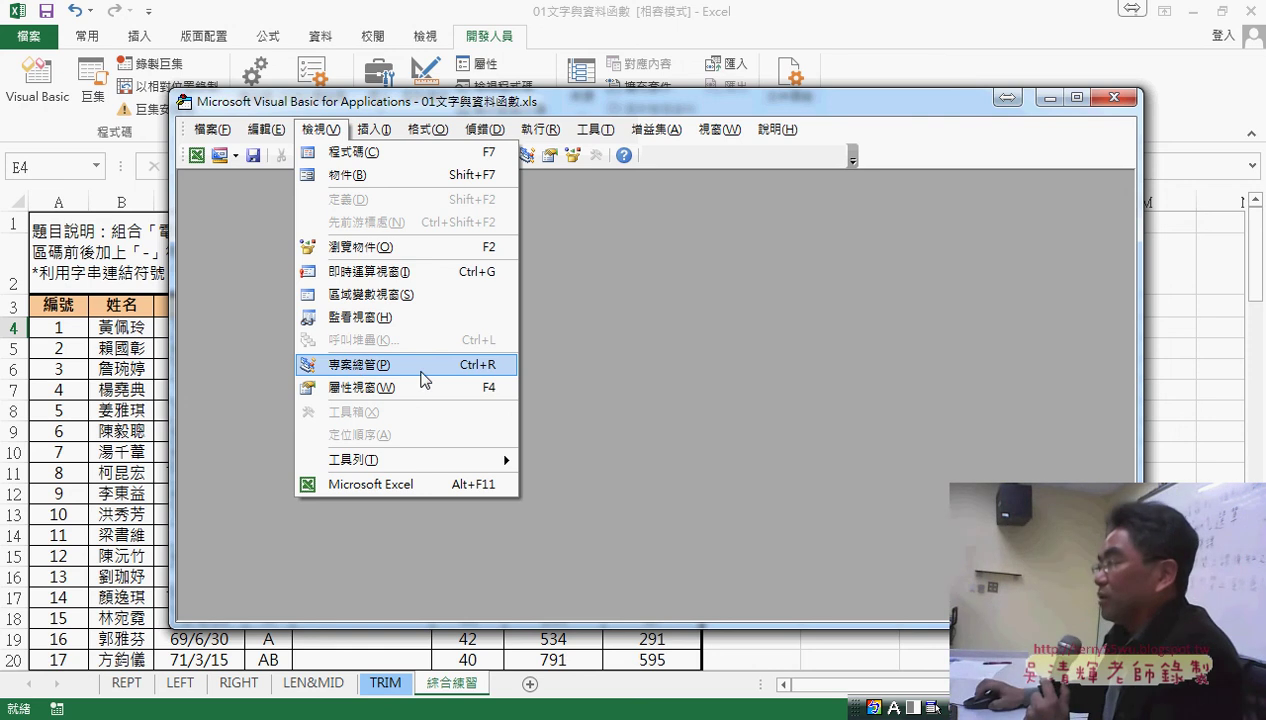
click(421, 366)
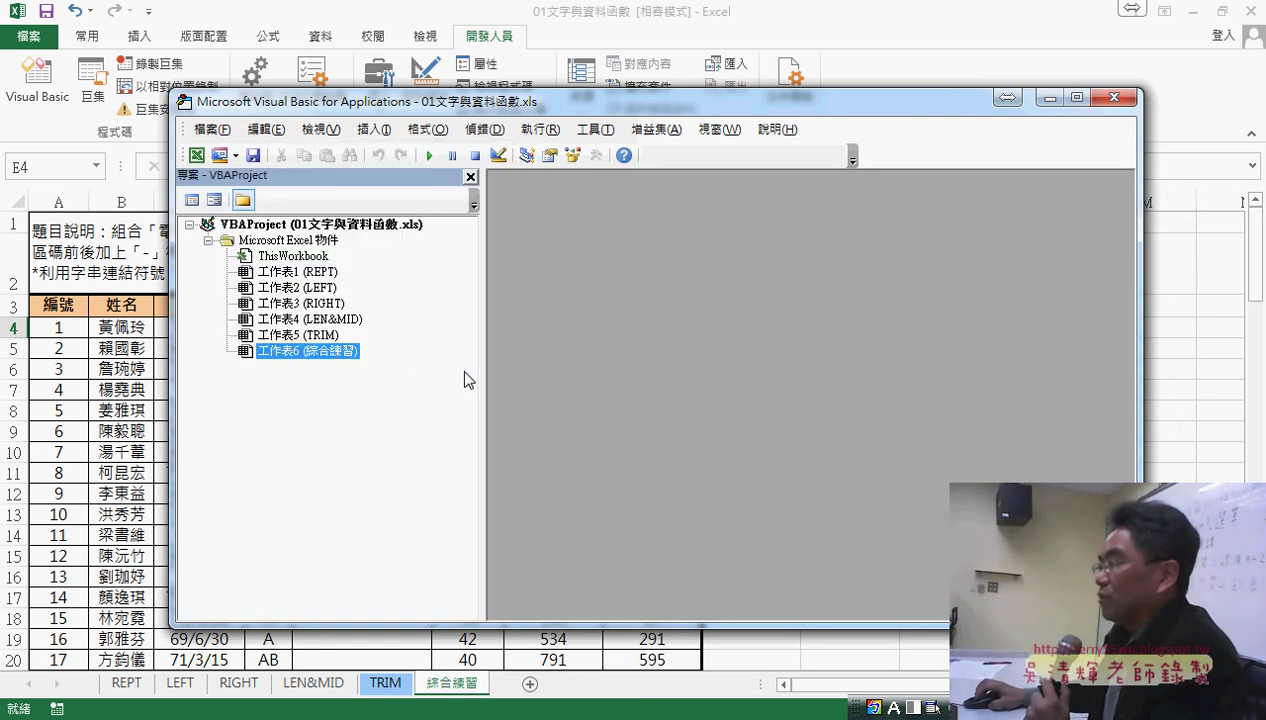
mouse_move(481, 371)
mouse_down()
mouse_move(385, 375)
mouse_move(432, 375)
mouse_move(420, 375)
mouse_up()
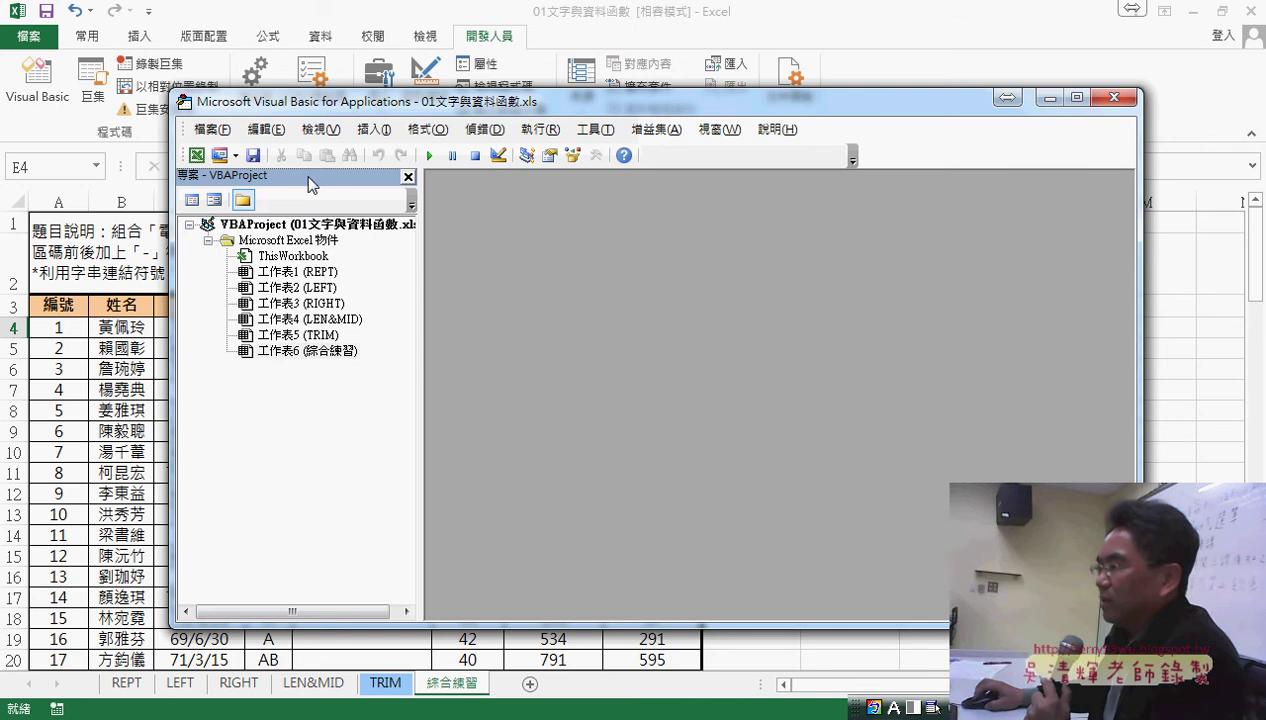
Step: Float the project pane, enlarge it to show all sheets, and dock it on the left
mouse_move(320, 183)
mouse_down()
mouse_move(547, 267)
mouse_move(270, 200)
mouse_move(374, 225)
mouse_up()
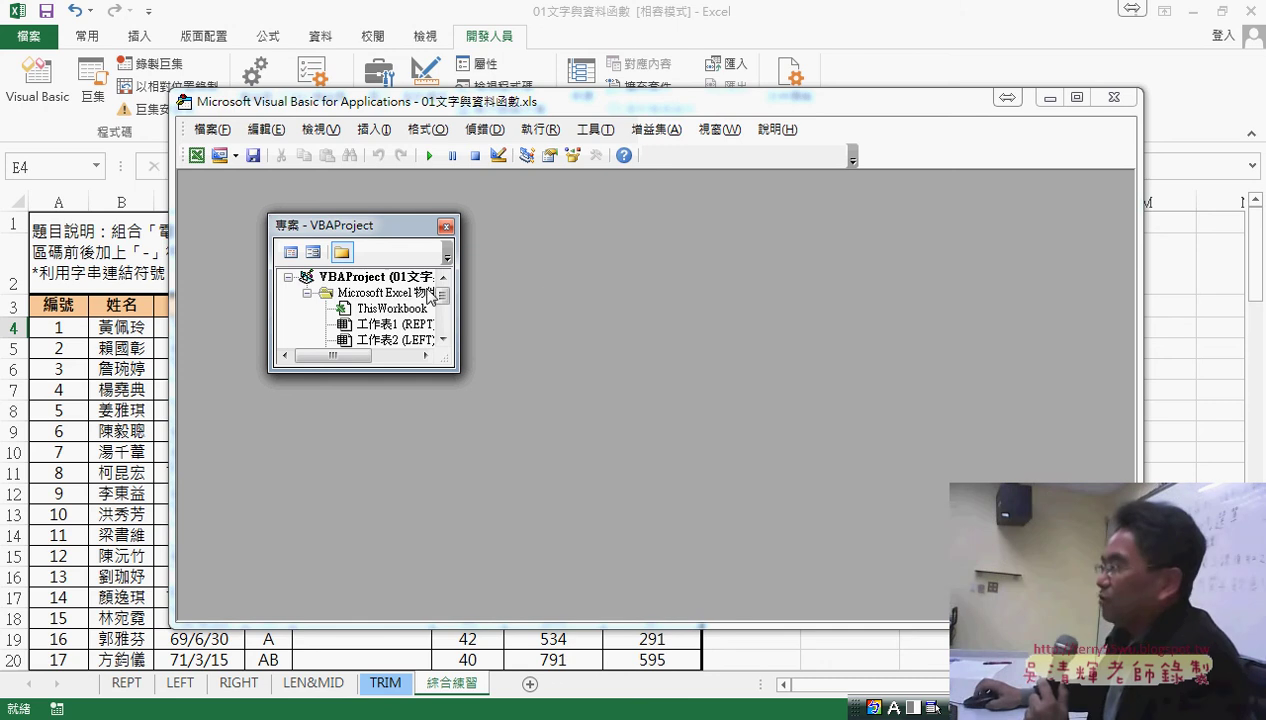
drag(458, 369, 511, 541)
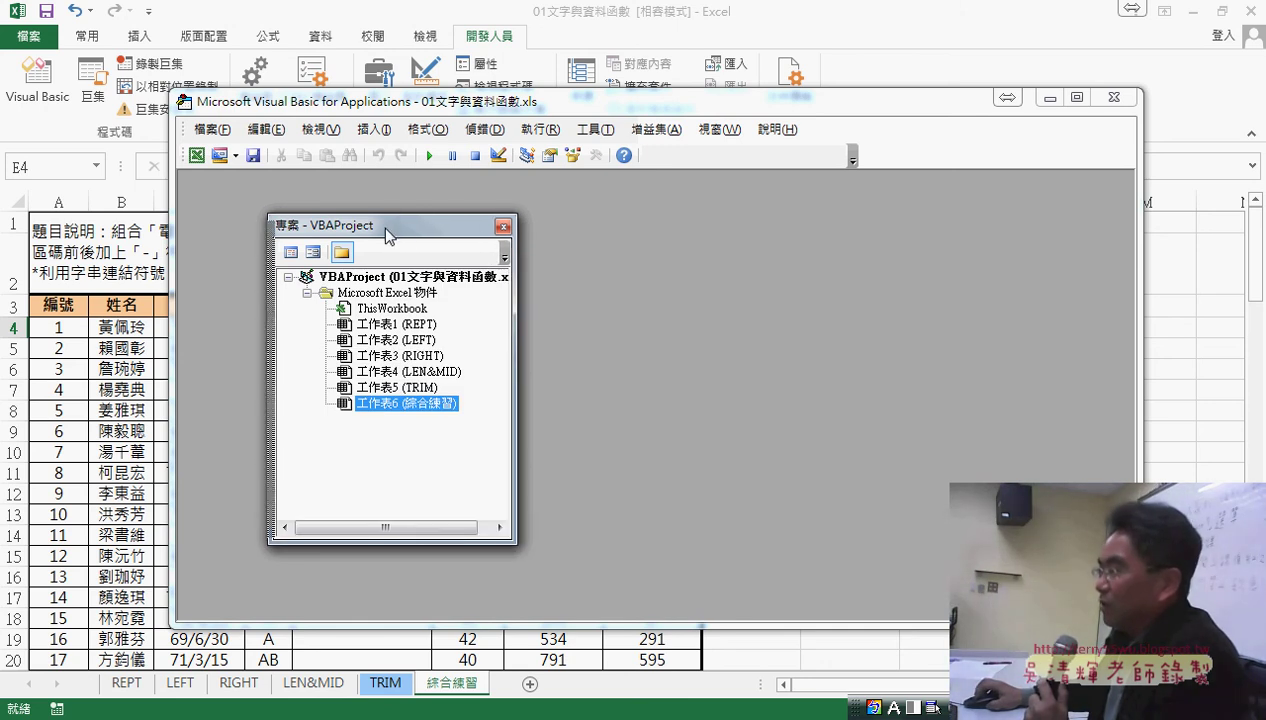
drag(389, 233, 363, 225)
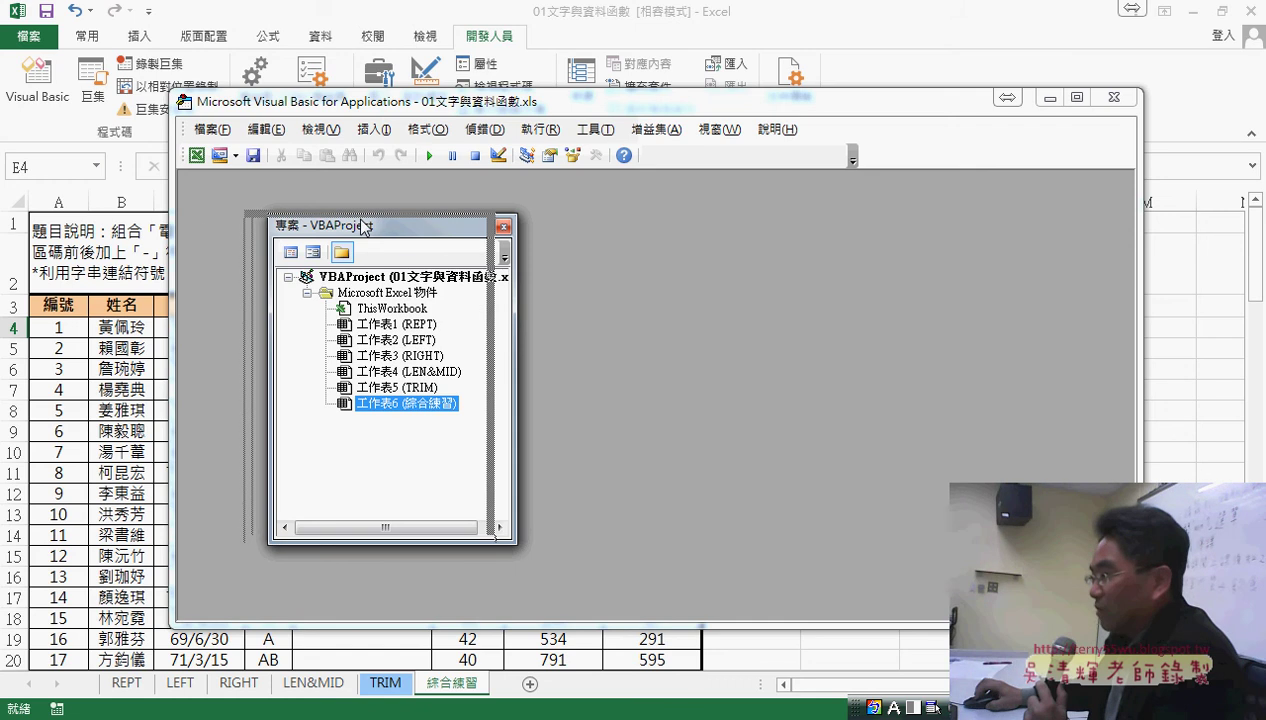
drag(361, 218, 174, 213)
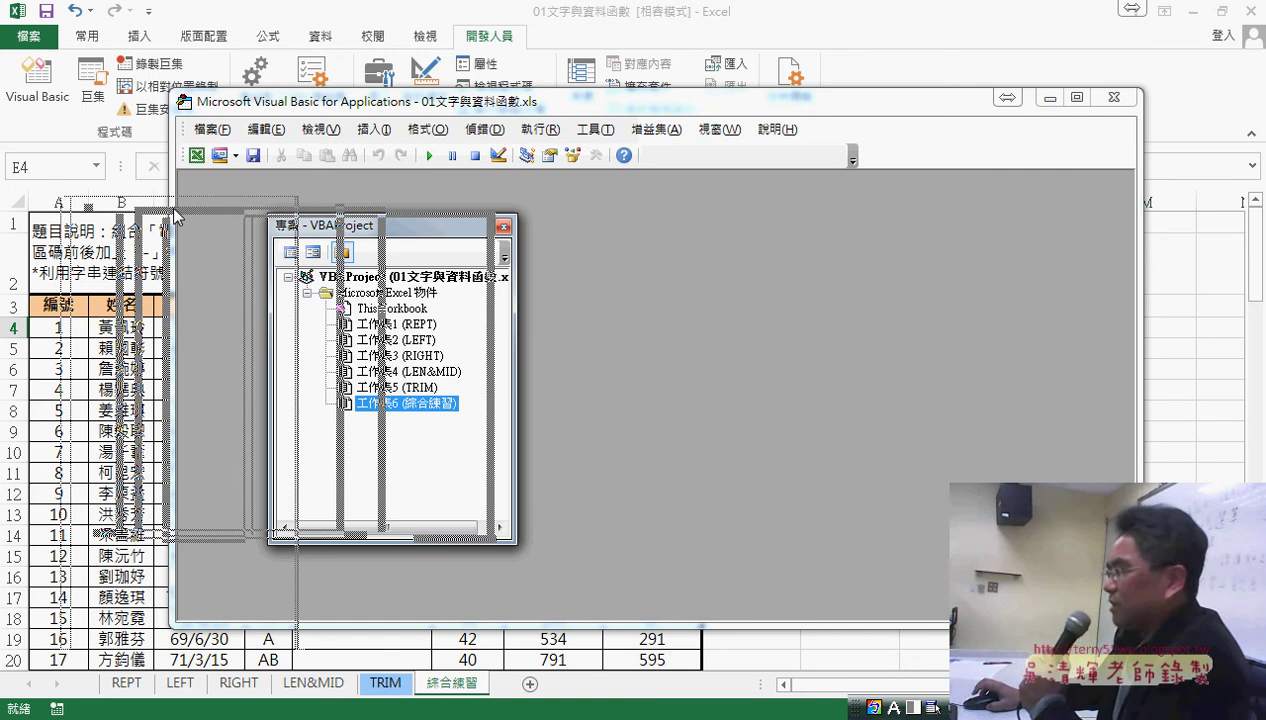
drag(174, 216, 174, 207)
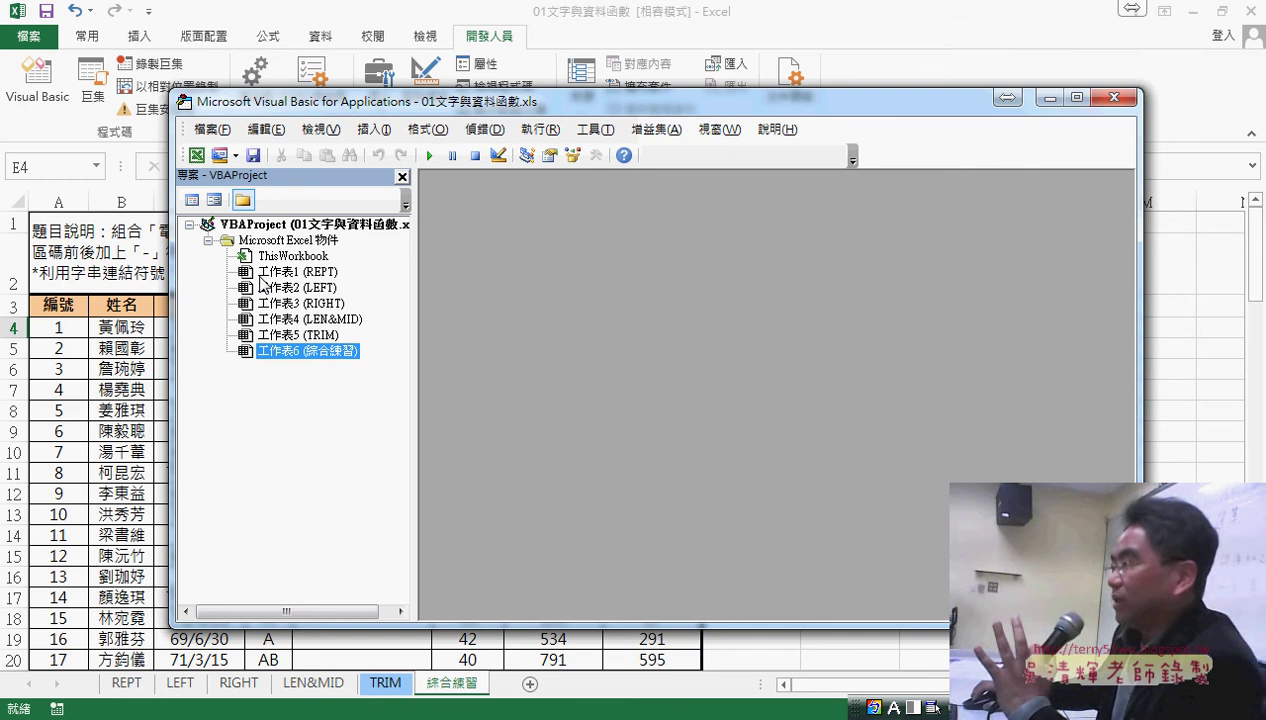
Step: Insert a new module via 插入 > 模組 from the right-click menu on 工作表3
click(303, 226)
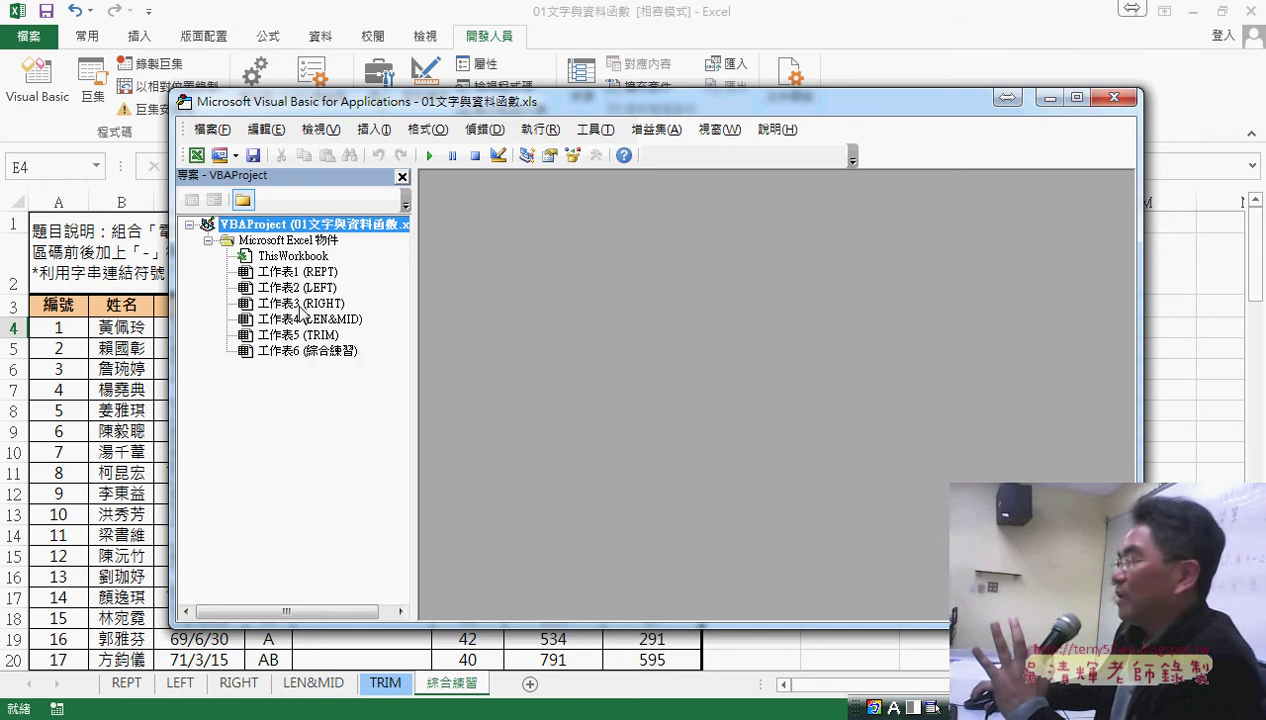
click(302, 304)
right_click(302, 304)
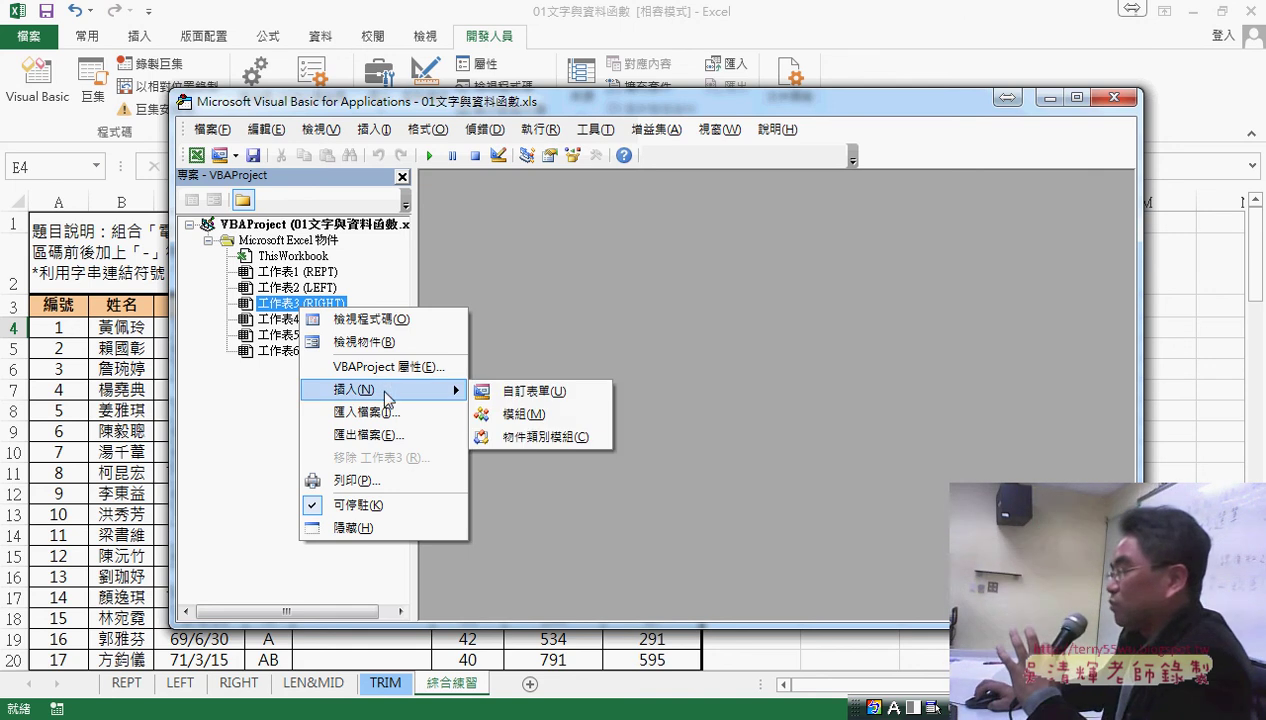
mouse_move(383, 389)
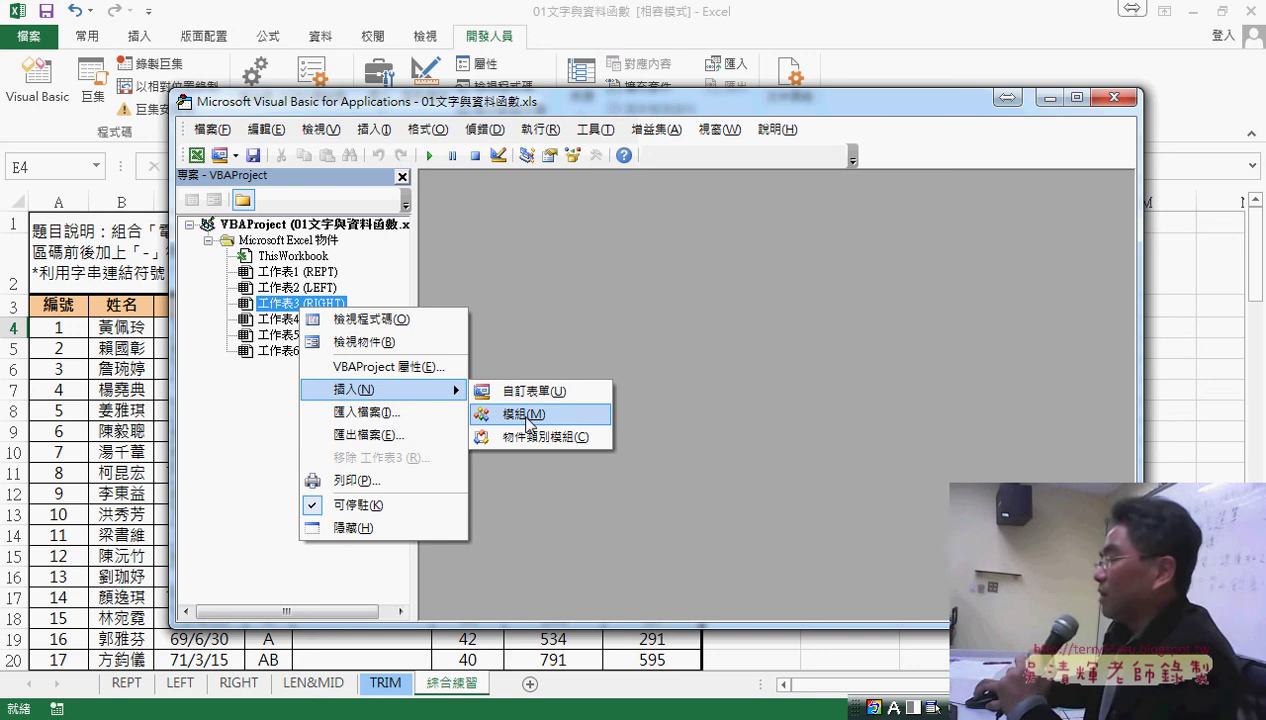
click(527, 422)
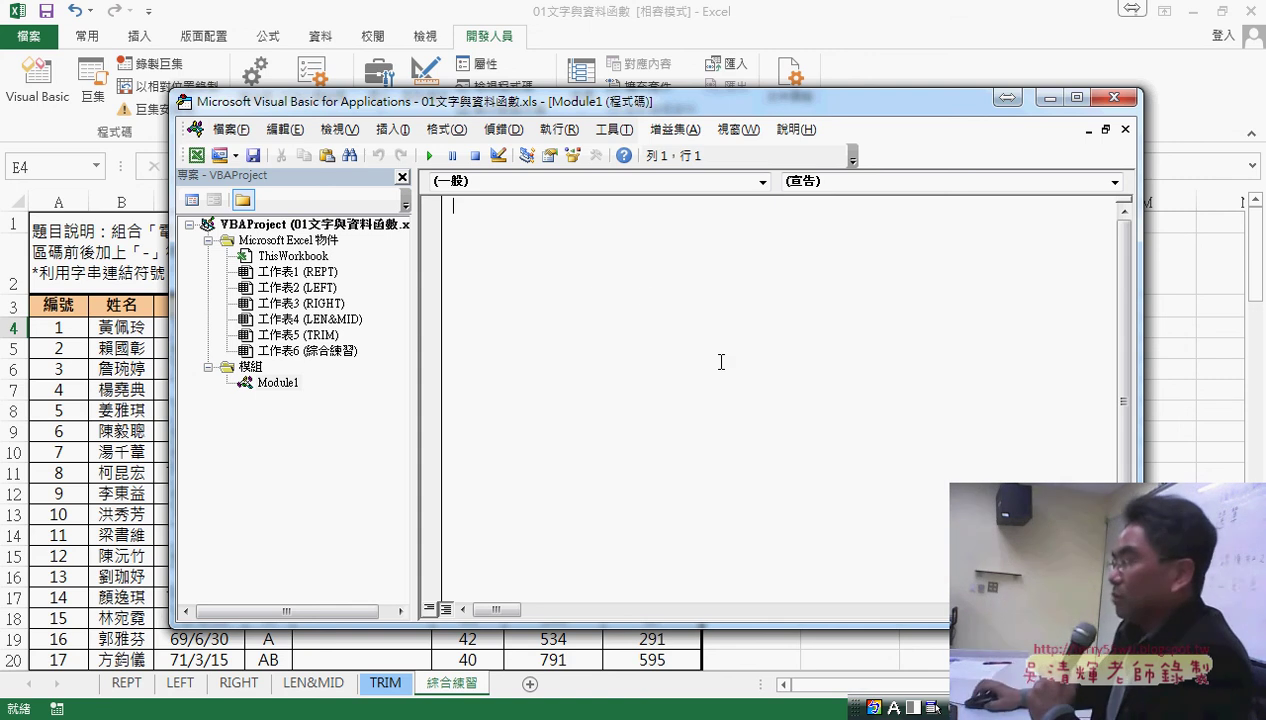
Step: Circle Module1 and its code area in red to show they belong together, then clear the marks
drag(250, 395, 300, 410)
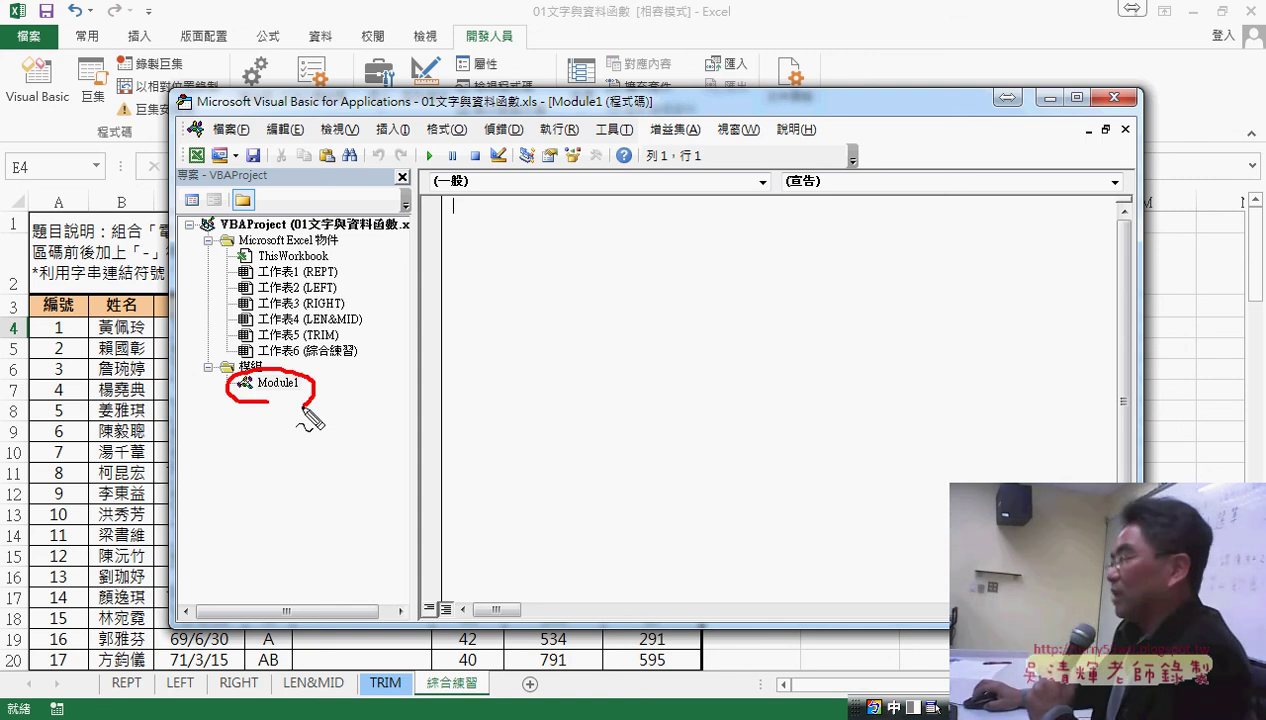
mouse_move(623, 490)
mouse_down()
mouse_move(567, 472)
mouse_move(625, 485)
mouse_up()
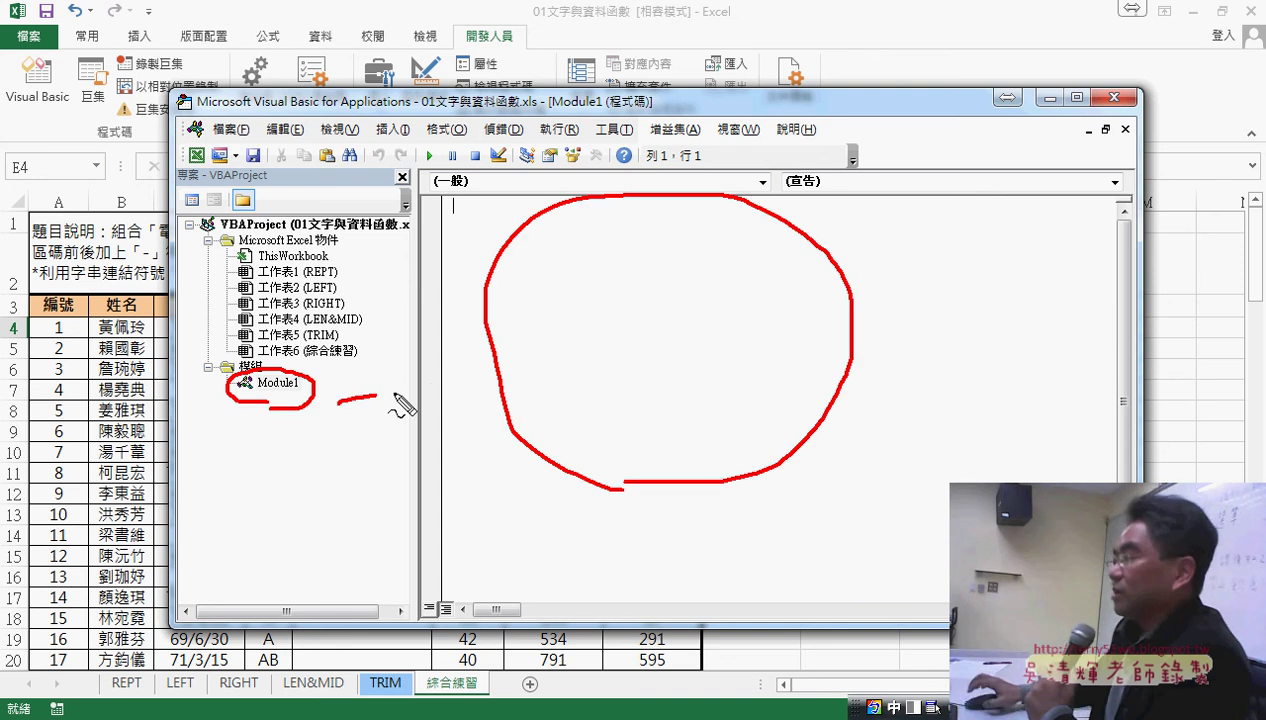
drag(338, 403, 460, 378)
drag(448, 352, 468, 402)
key(Escape)
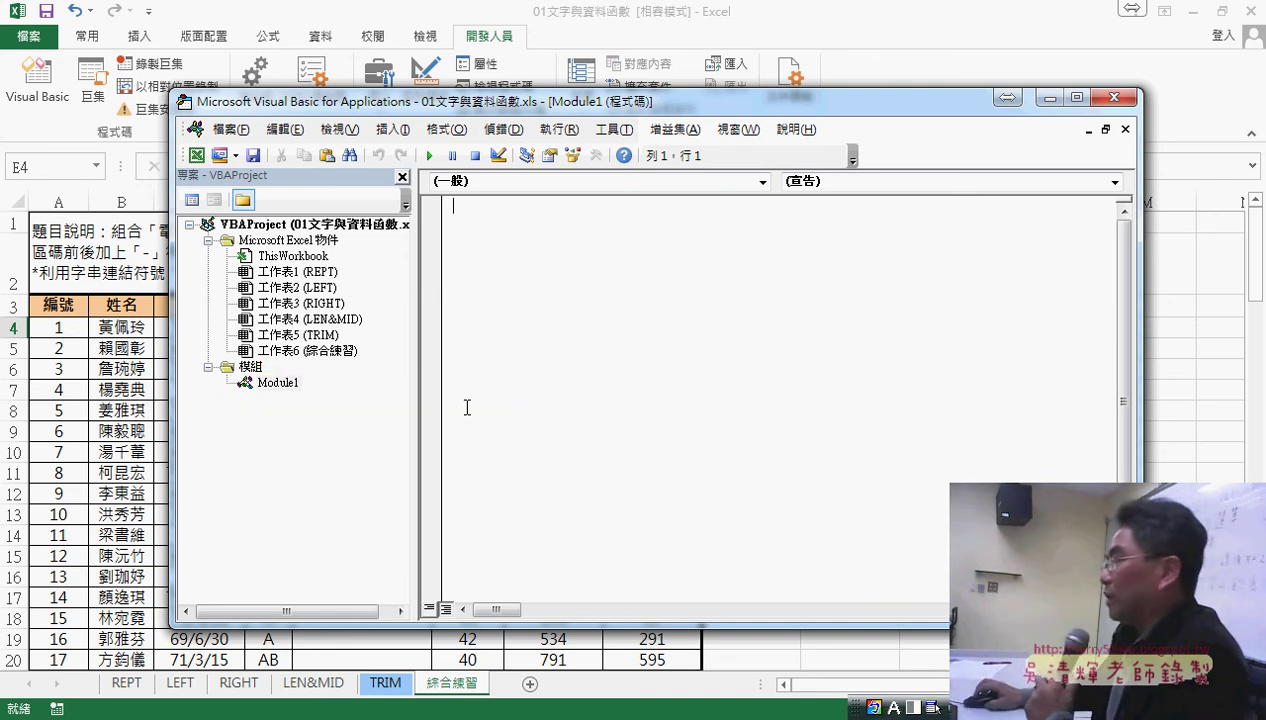
Step: Close Module1's code window, reopen it by double-clicking Module1, and shift the editor right
click(1124, 129)
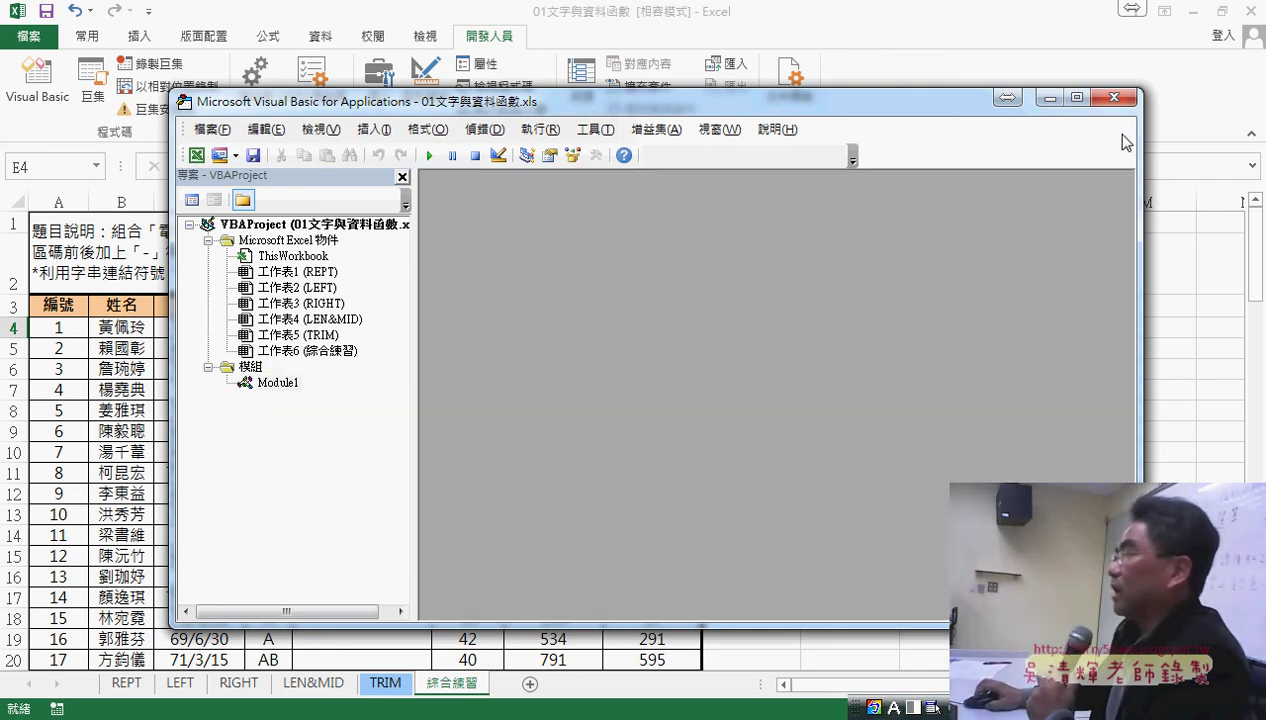
click(279, 384)
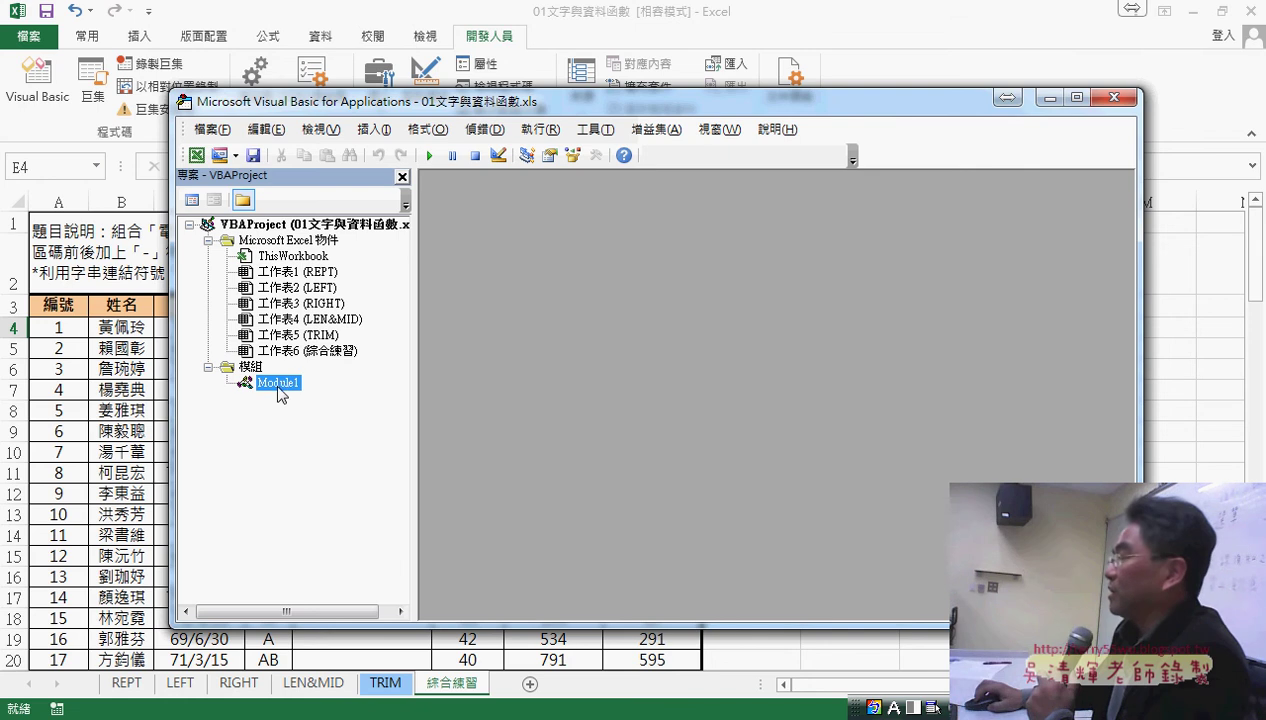
double_click(279, 383)
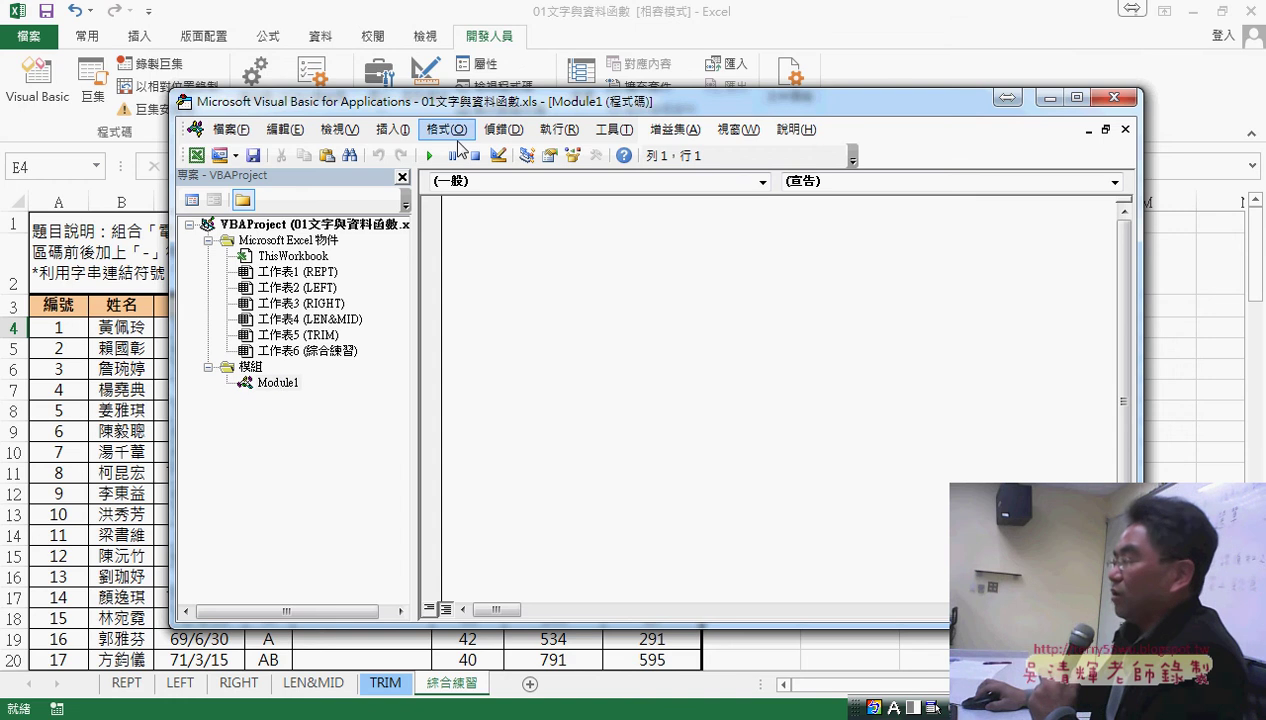
drag(440, 101, 518, 100)
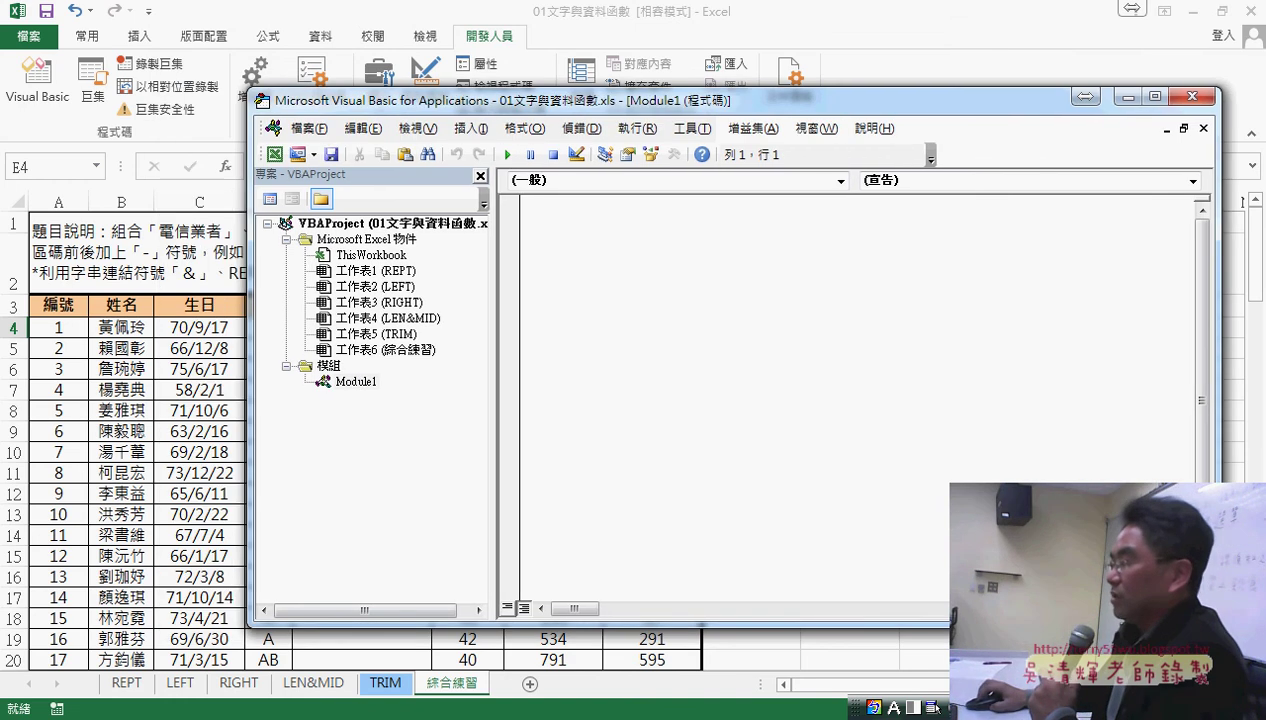
Step: In the Google Docs notes, select the Public Sub 門號 code block, then deselect it
click(208, 718)
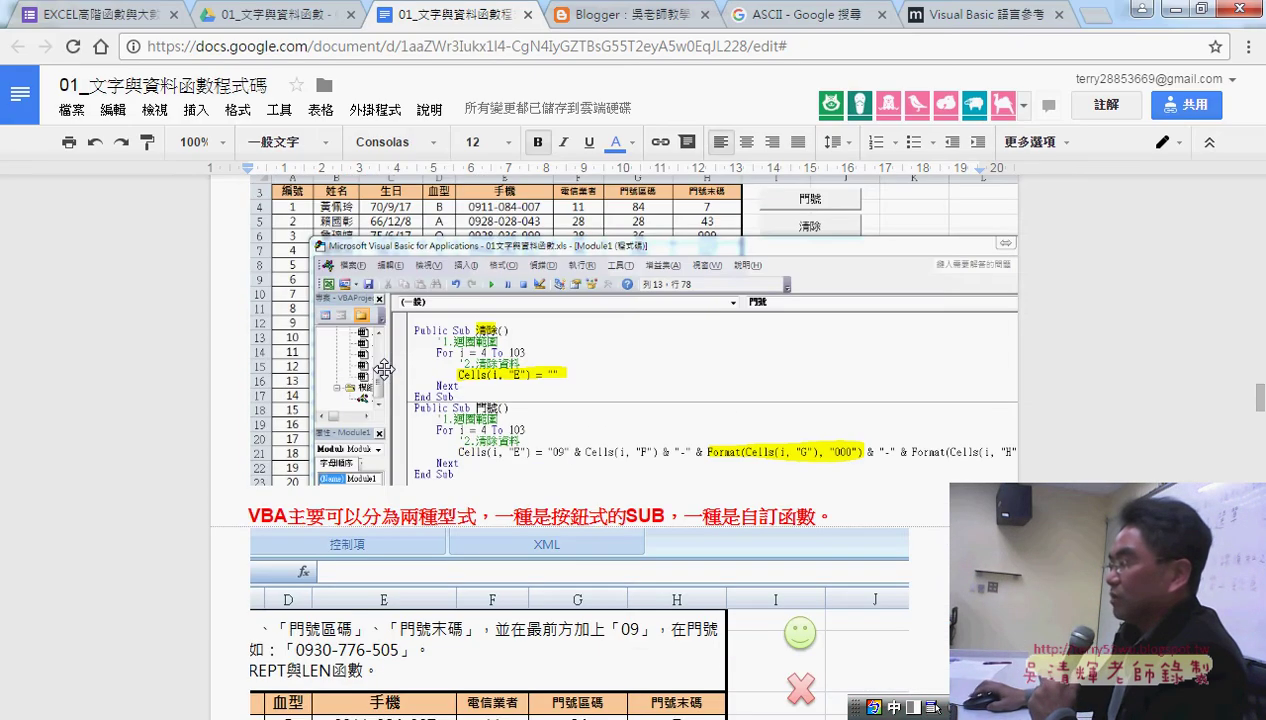
scroll(249, 220, down, 5)
scroll(249, 220, down, 3)
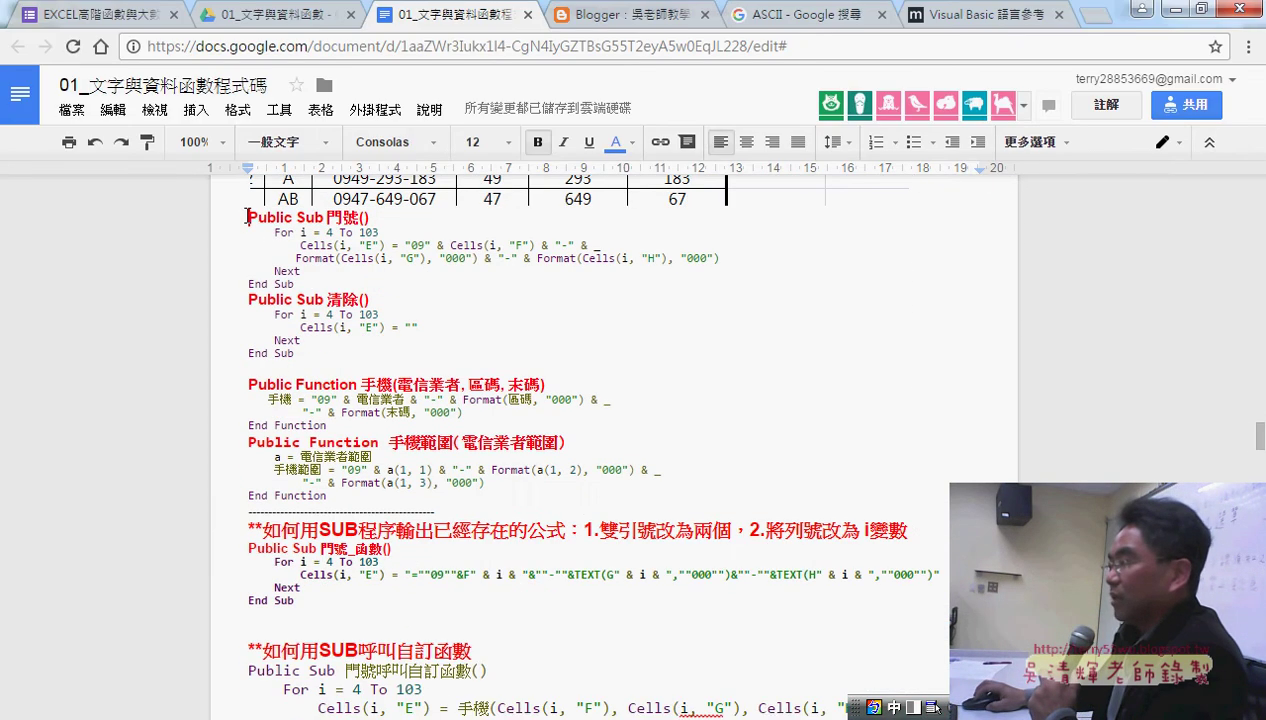
drag(248, 217, 338, 284)
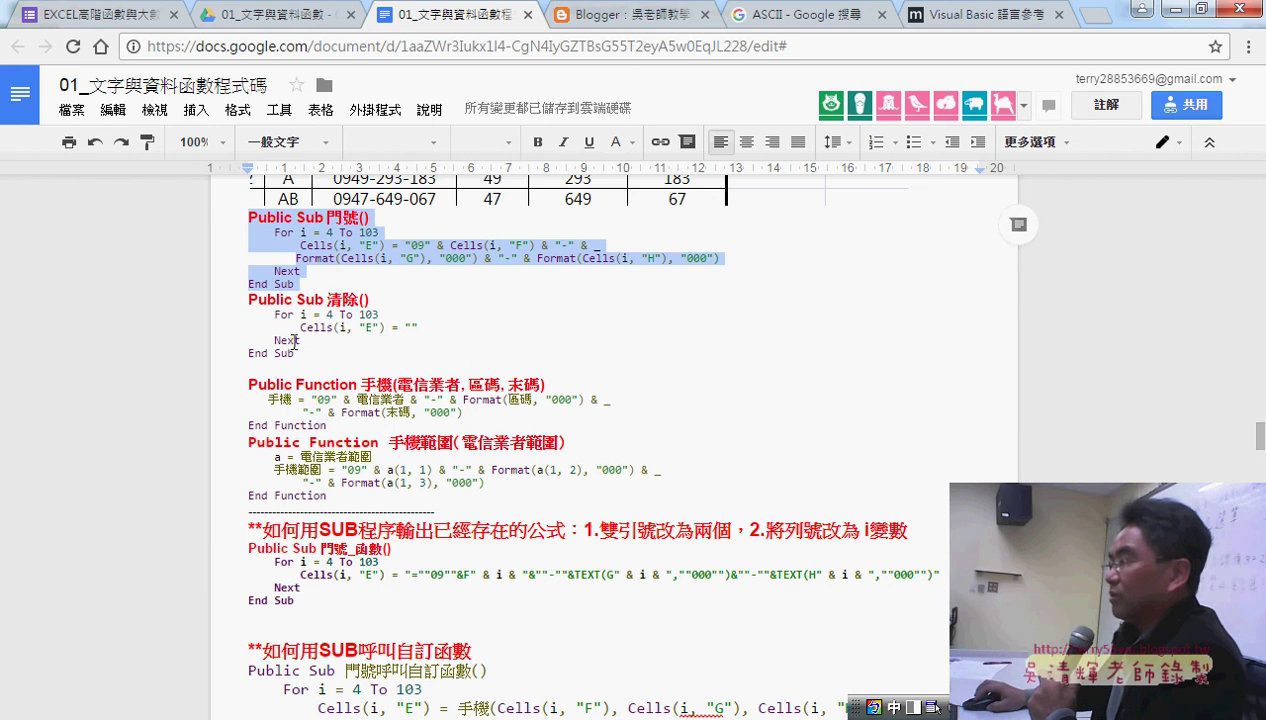
click(248, 304)
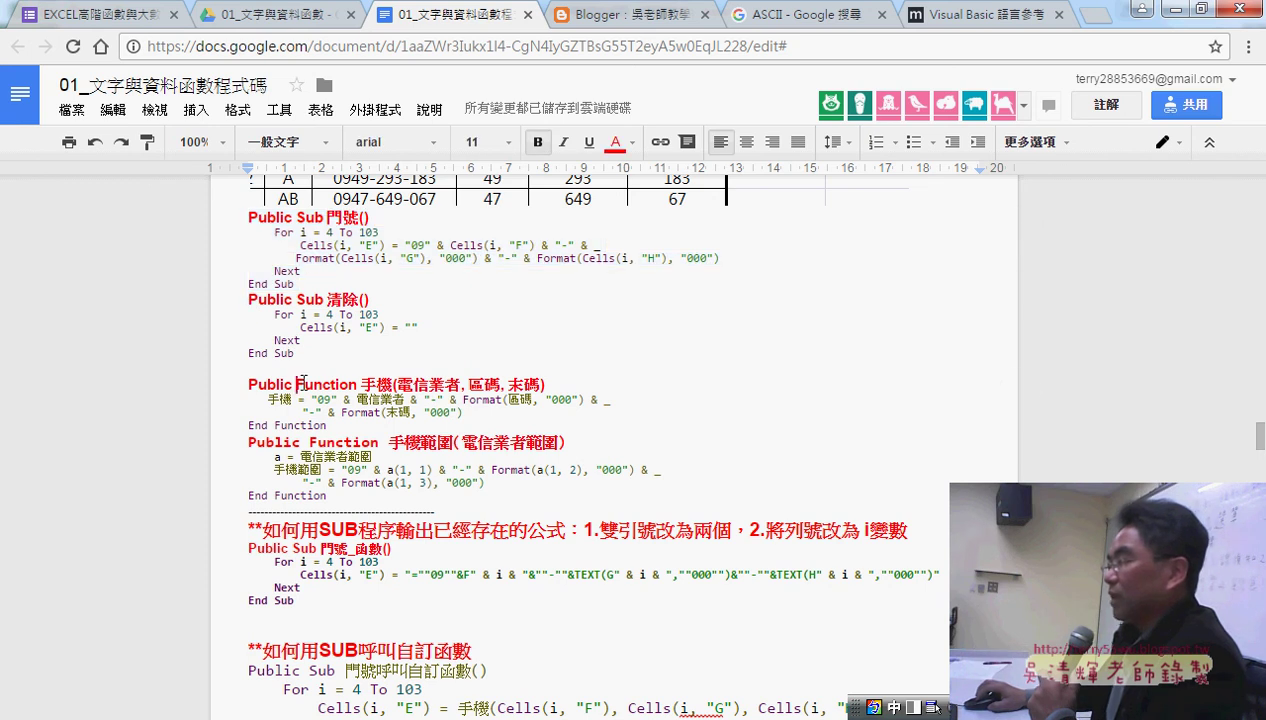
Step: Select the 門號, 清除, 手機 and 手機範圍 procedures together, then return to the VBA editor
drag(298, 384, 355, 381)
drag(340, 430, 242, 387)
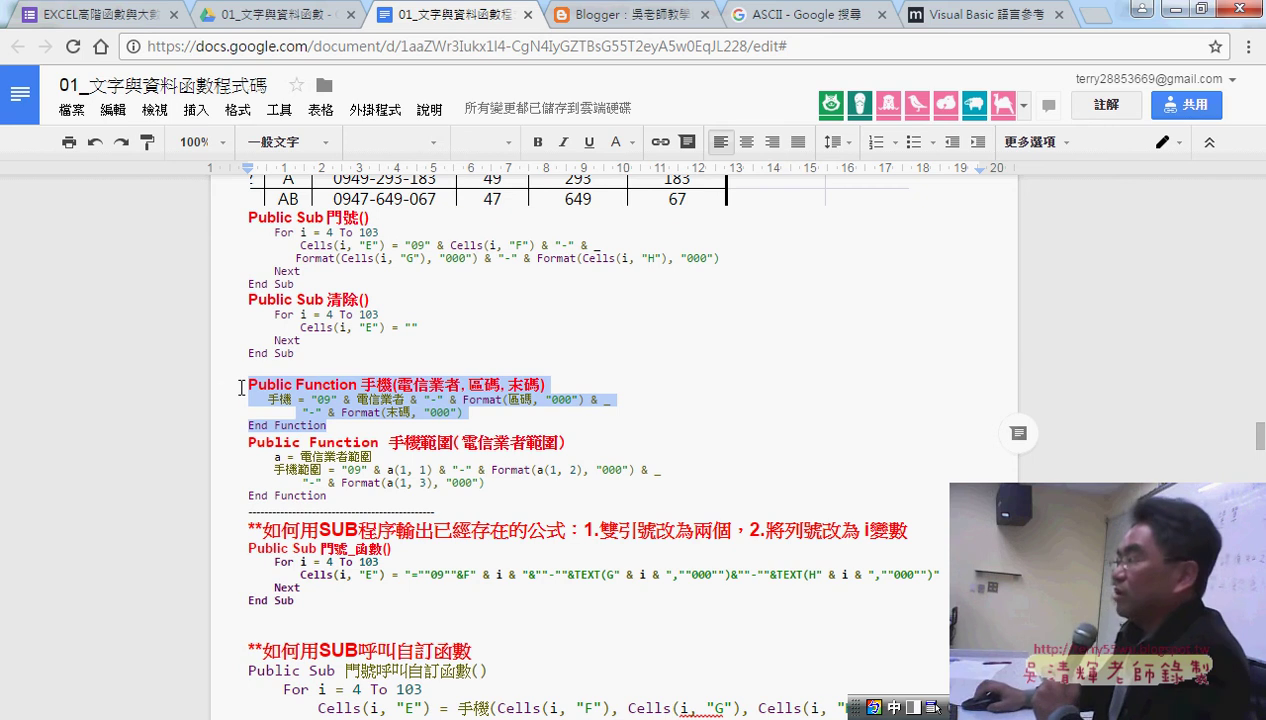
drag(249, 218, 366, 495)
key(ctrl+c)
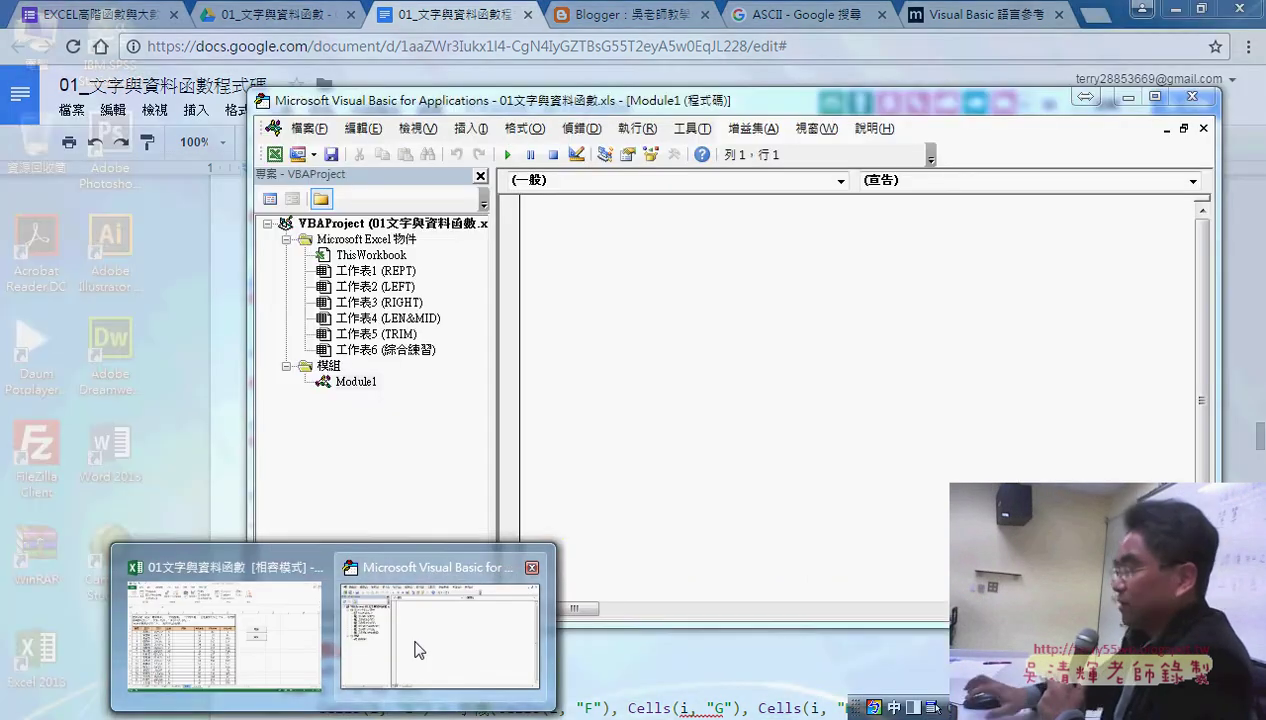
click(418, 650)
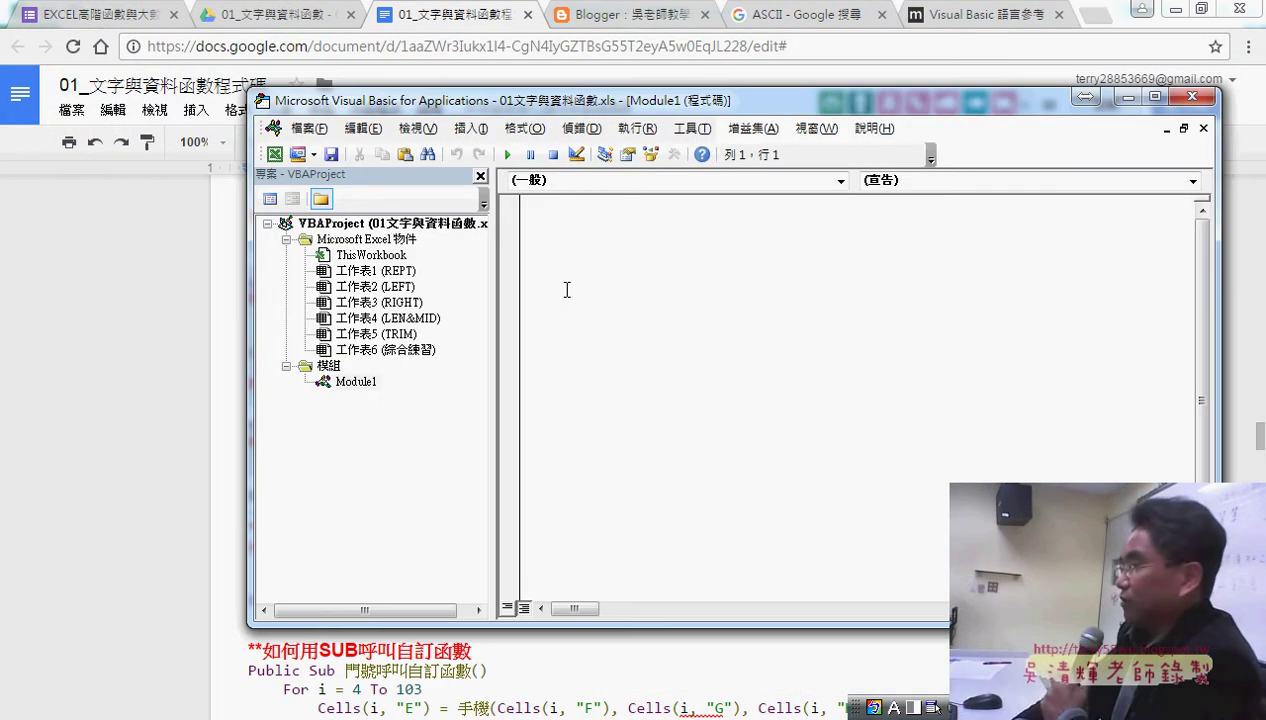
Step: Paste the 門號, 清除, 手機 and 手機範圍 code into Module1, then test-run 門號 and 清除
key(ctrl+v)
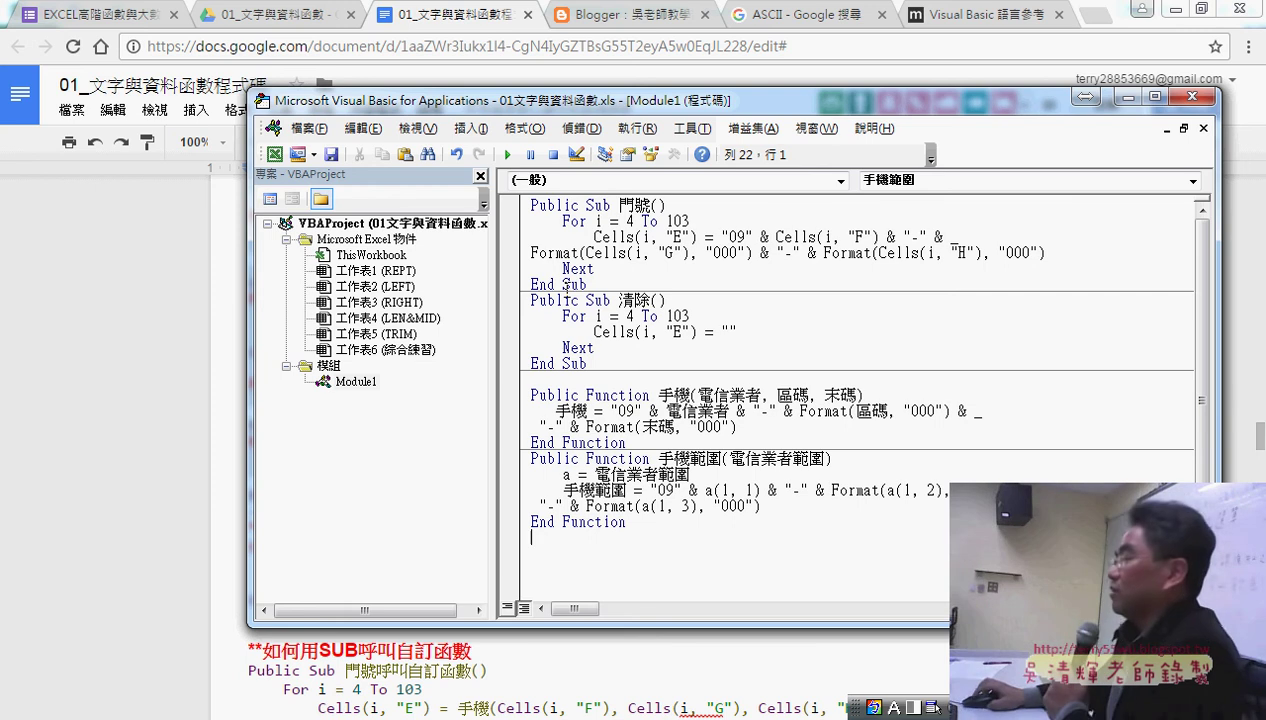
click(1174, 10)
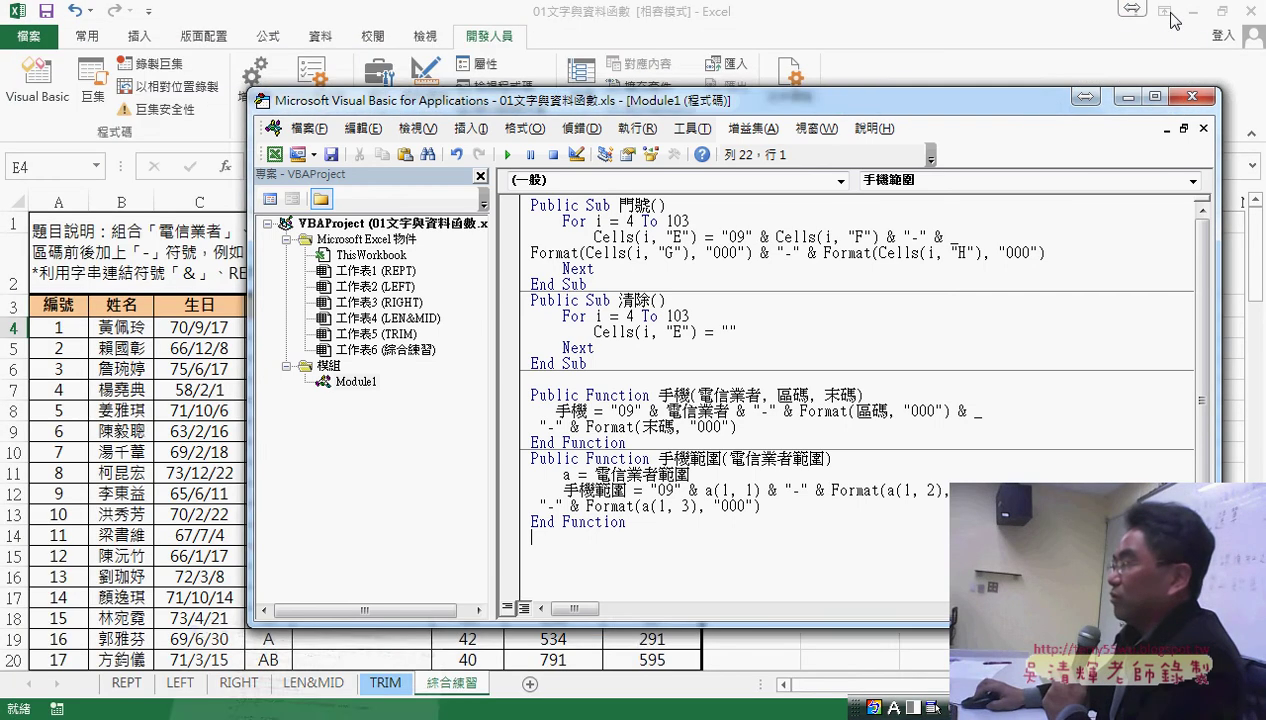
drag(608, 107, 853, 102)
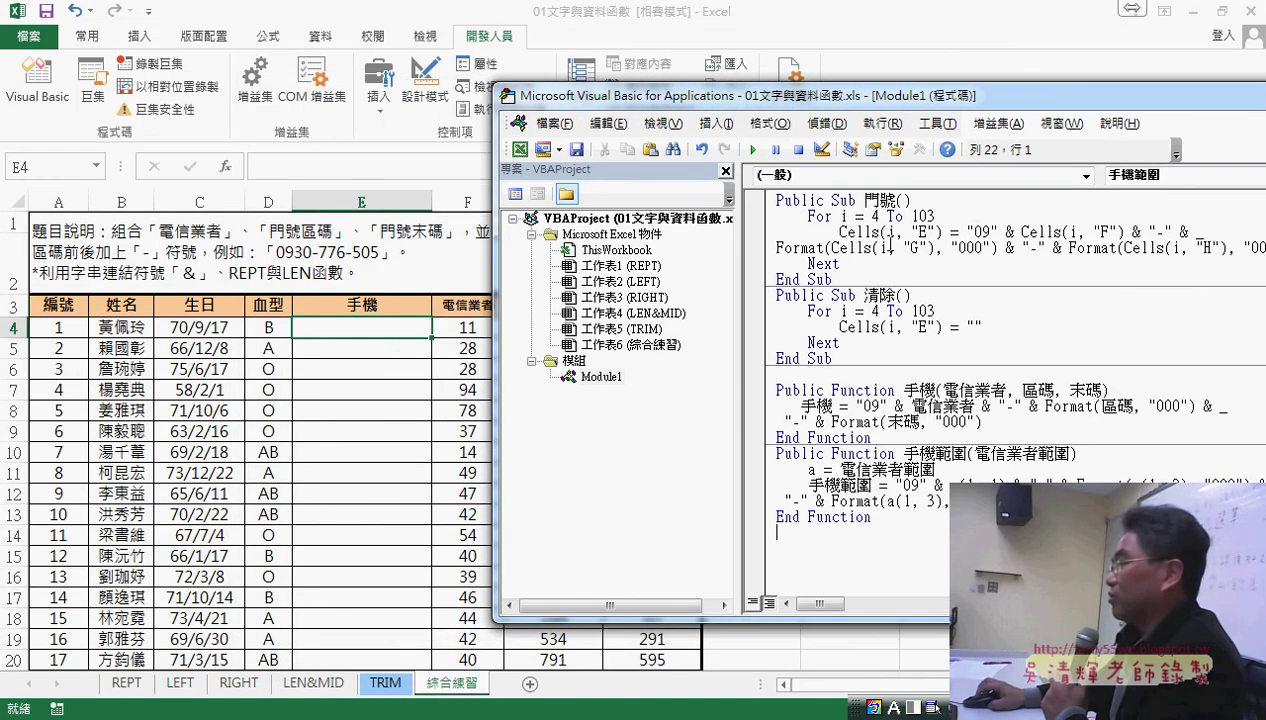
click(878, 232)
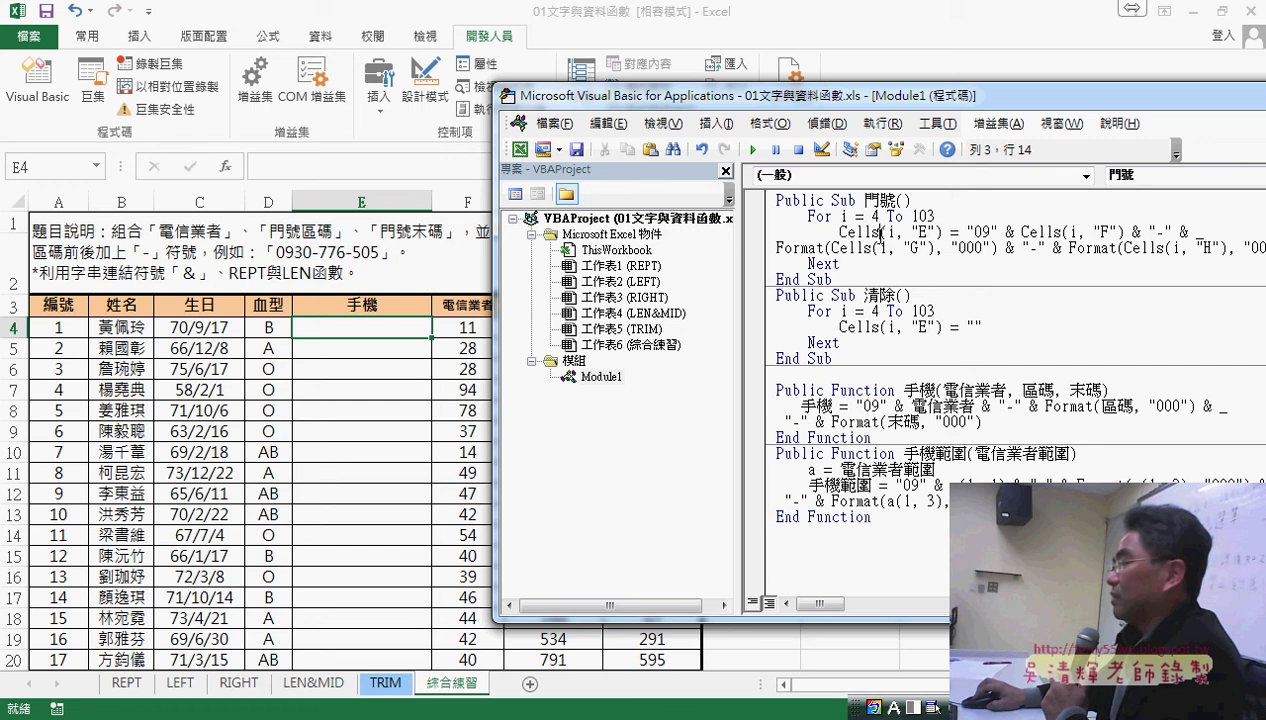
click(755, 150)
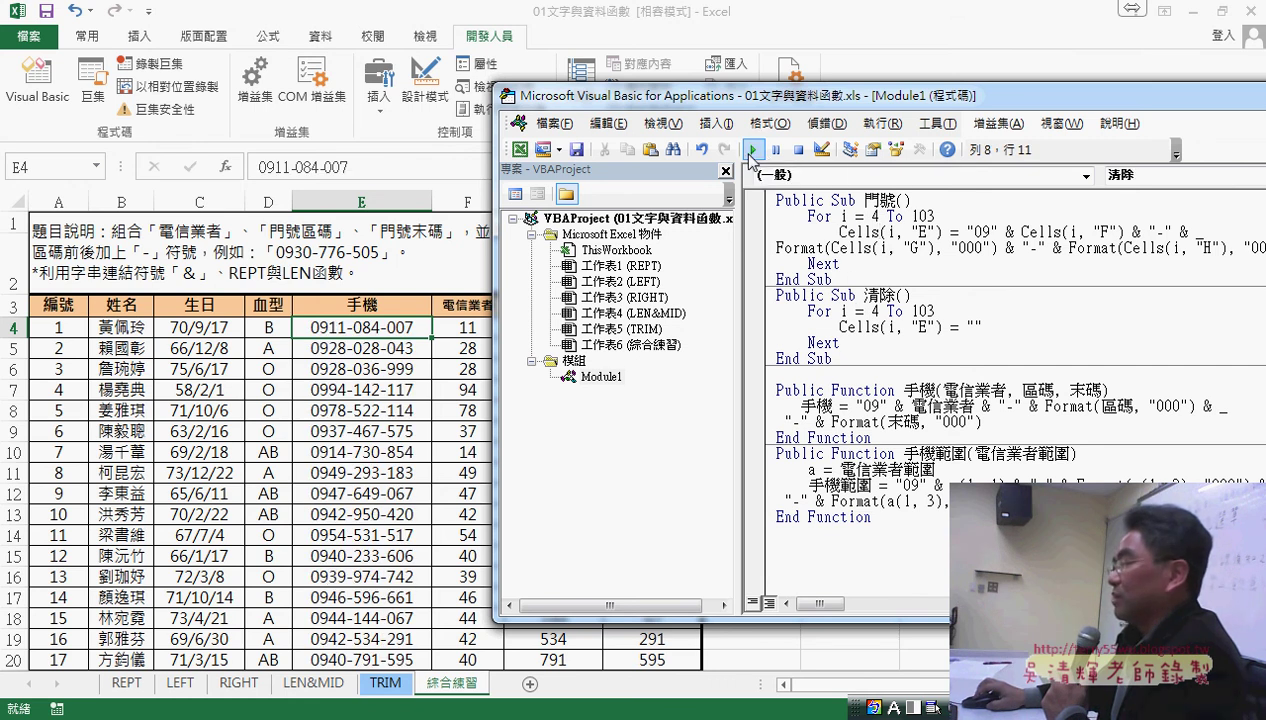
click(753, 150)
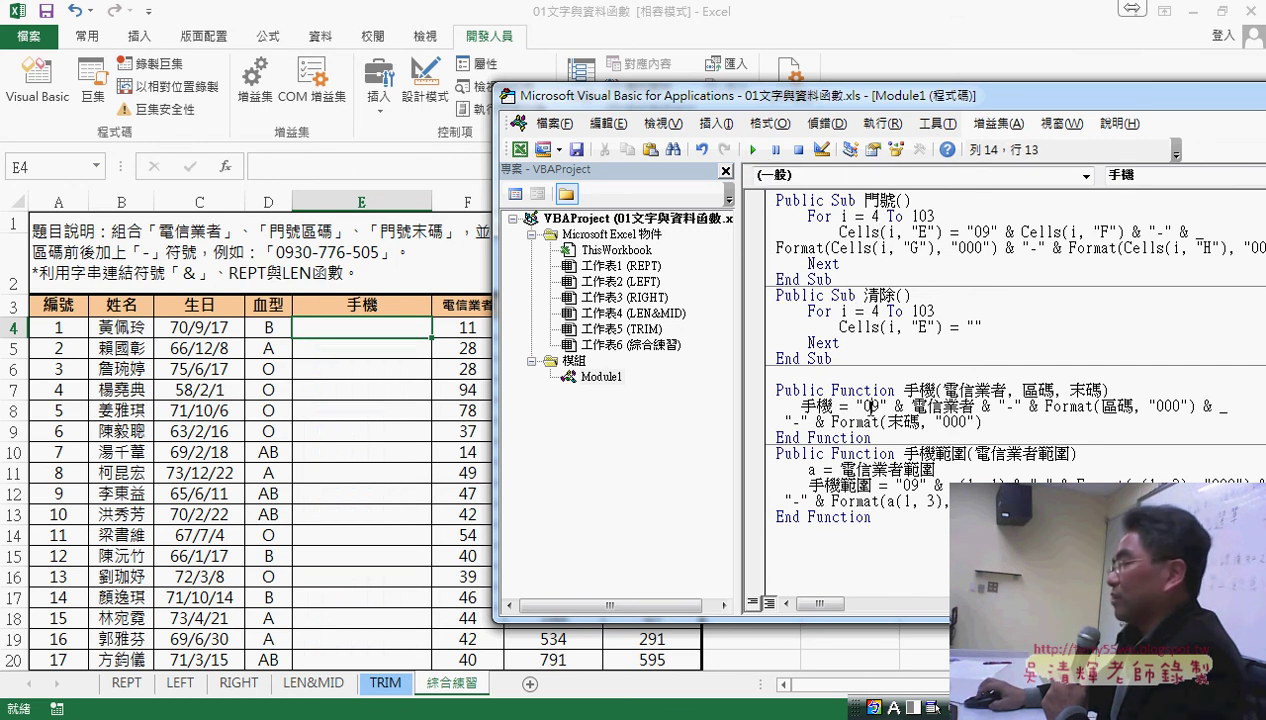
Step: Confirm the 手機 functions don't run as macros, compare Sub and Function declarations, then return to Excel
drag(872, 518, 778, 390)
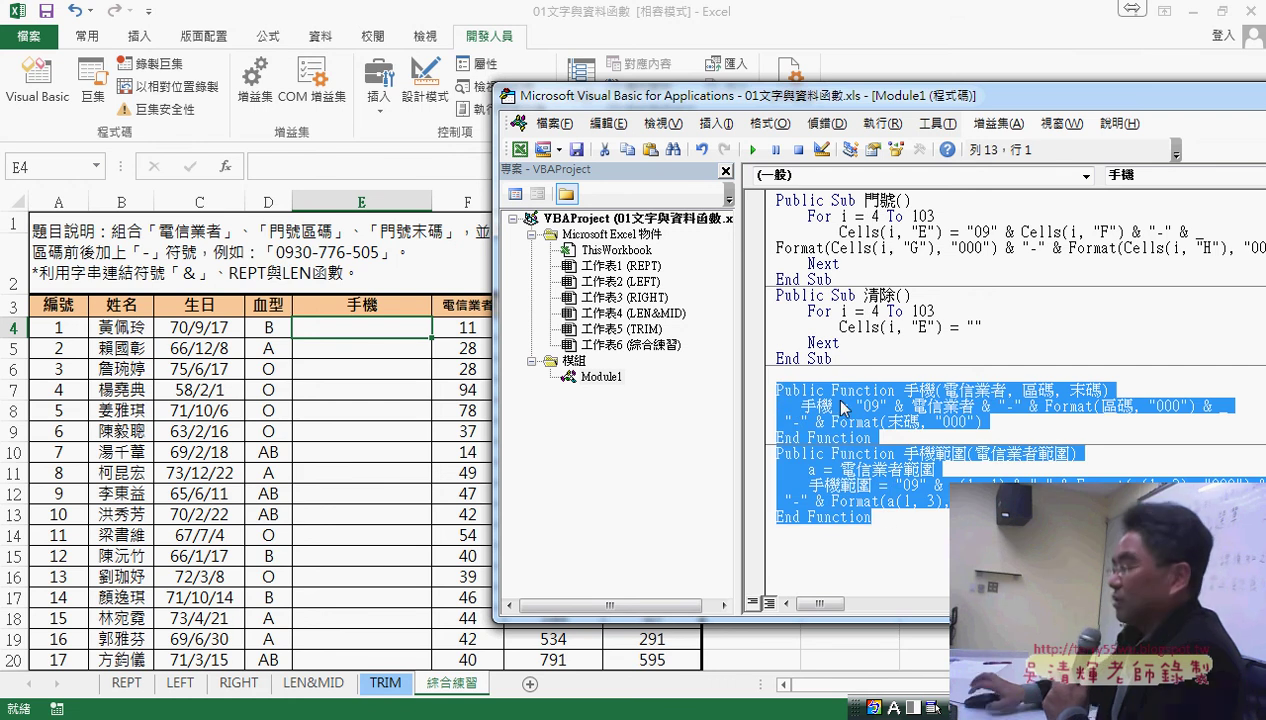
key(Left)
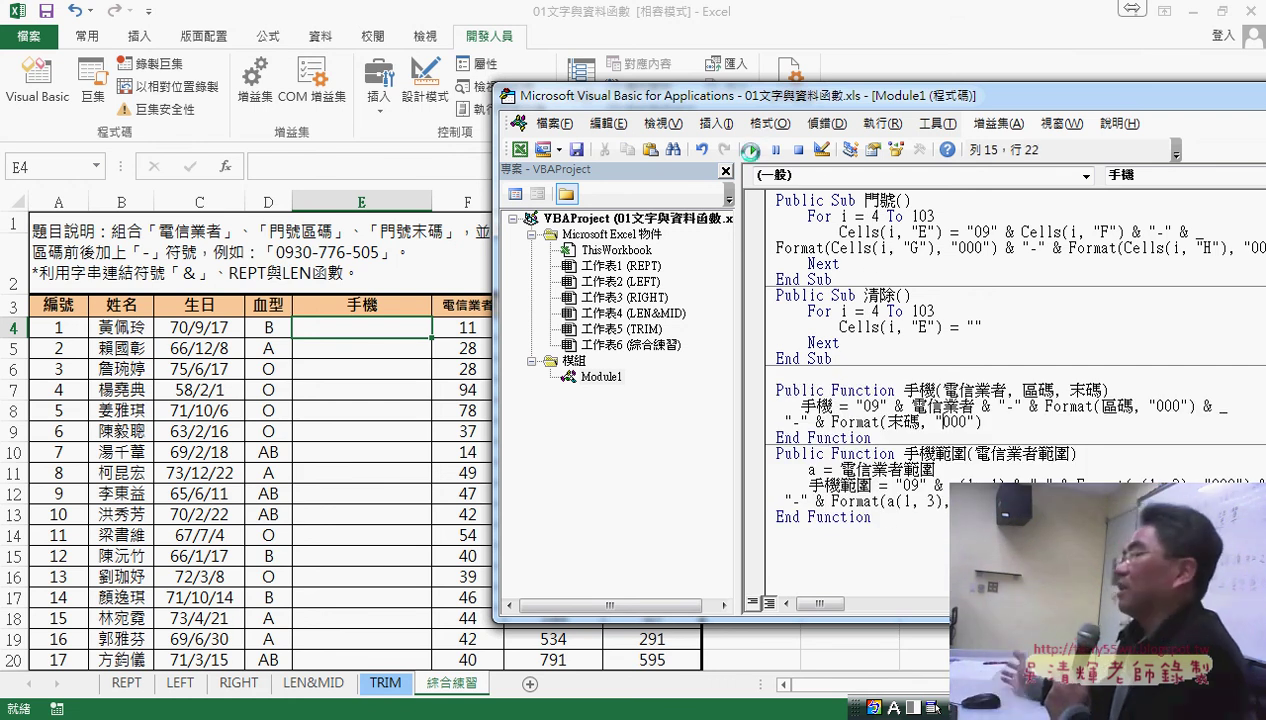
click(753, 150)
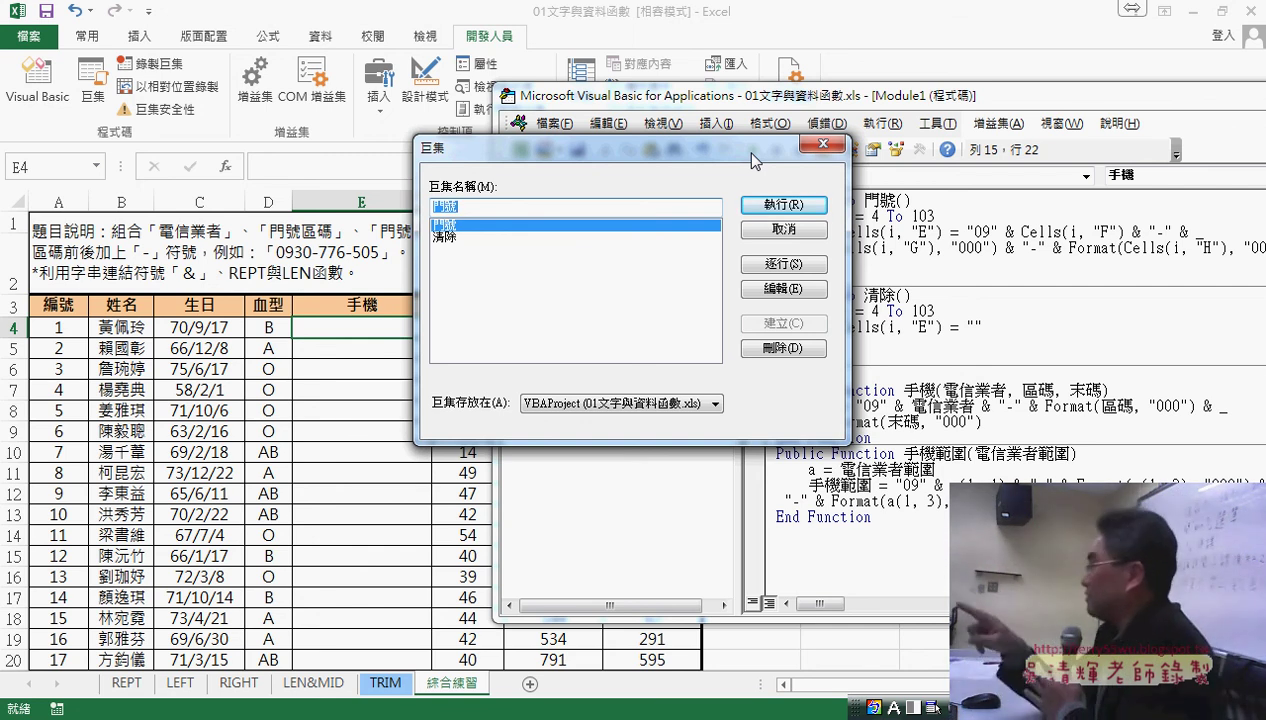
click(822, 144)
drag(846, 201, 859, 201)
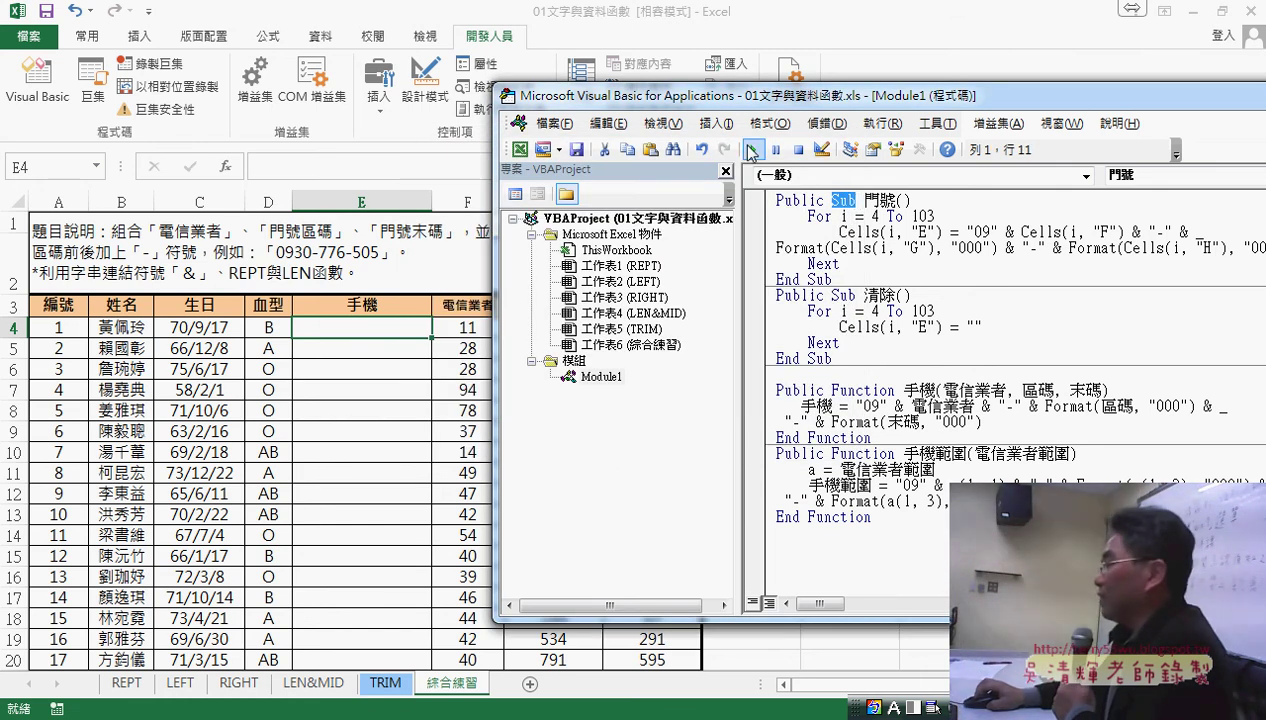
drag(832, 390, 933, 390)
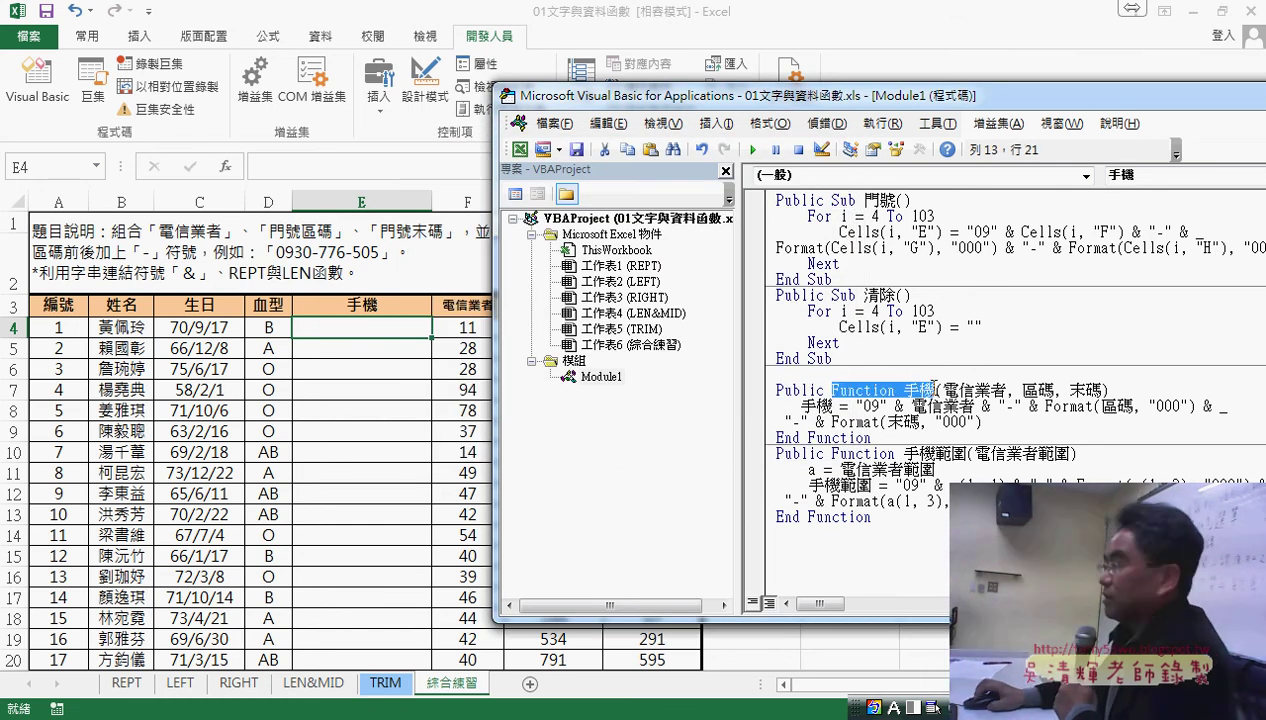
click(356, 323)
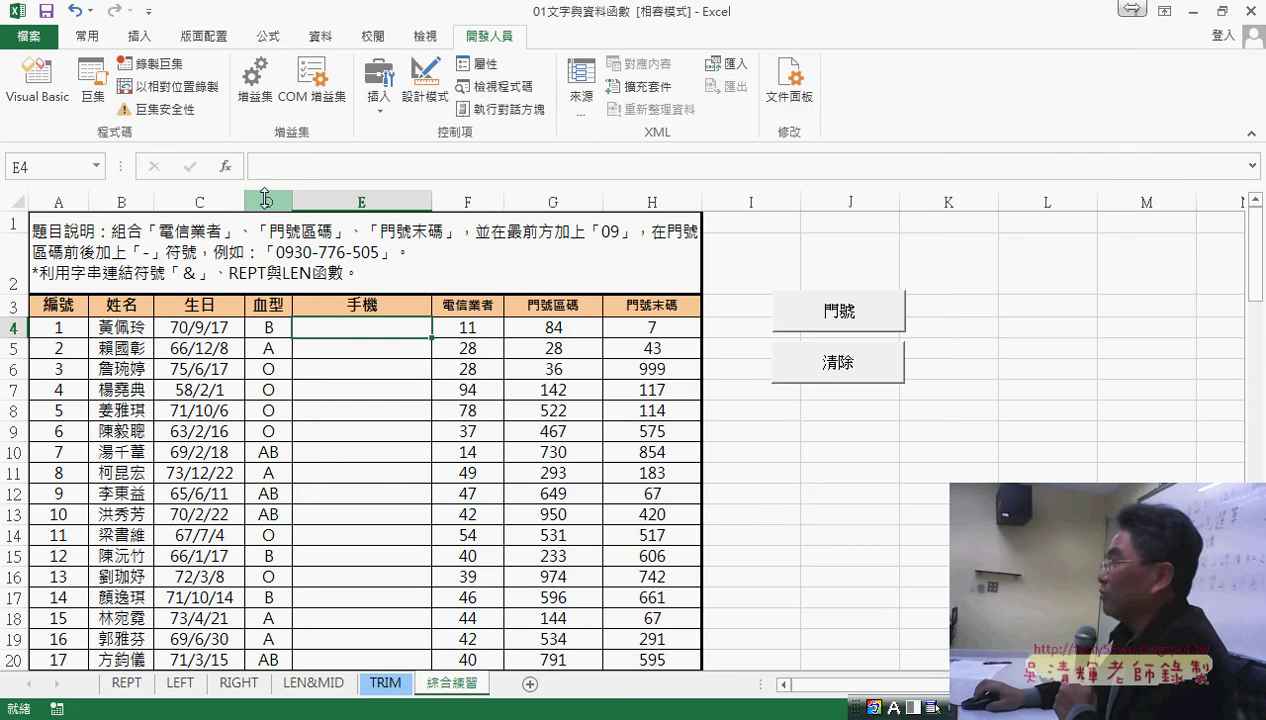
click(227, 167)
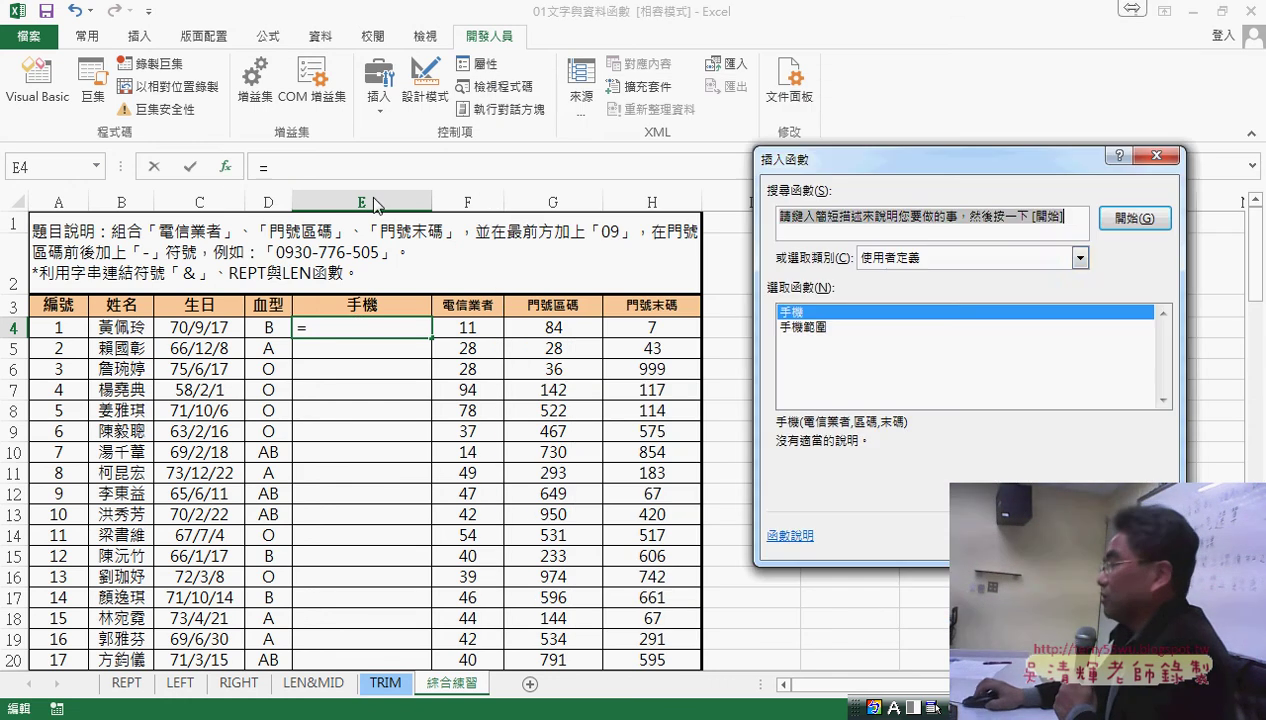
click(880, 262)
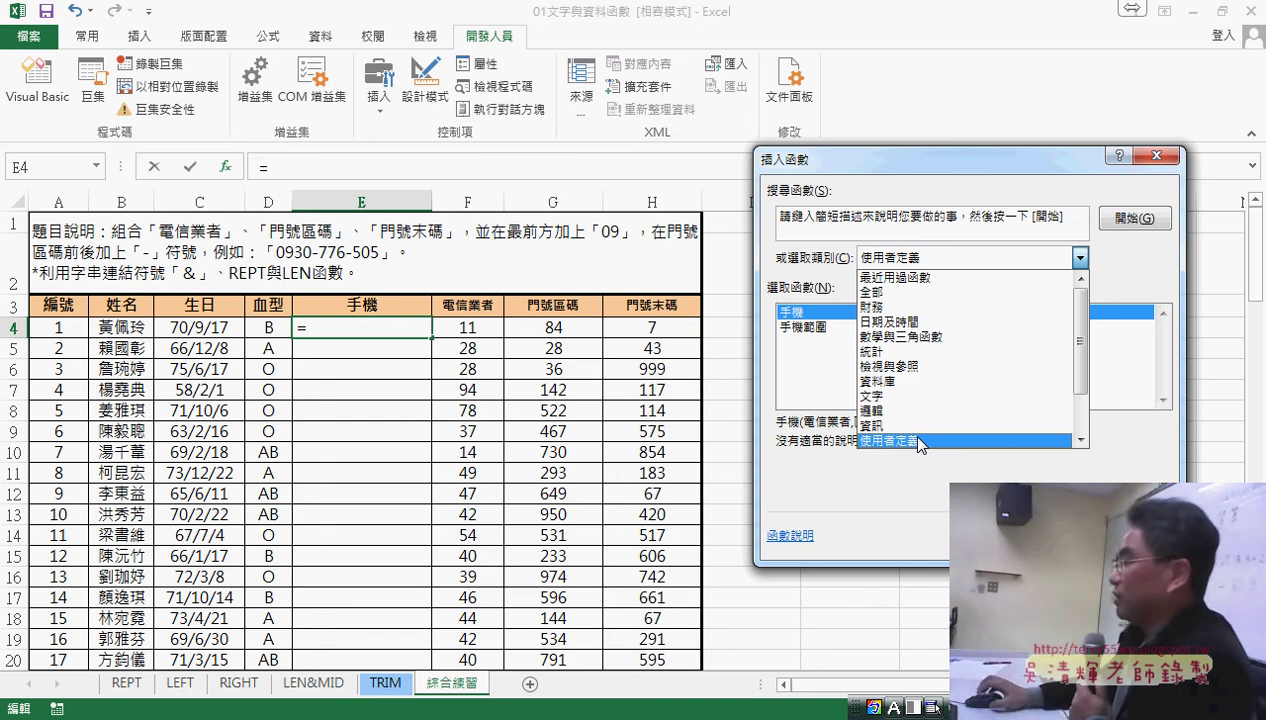
mouse_move(925, 456)
mouse_down()
mouse_move(876, 462)
mouse_move(935, 460)
mouse_up()
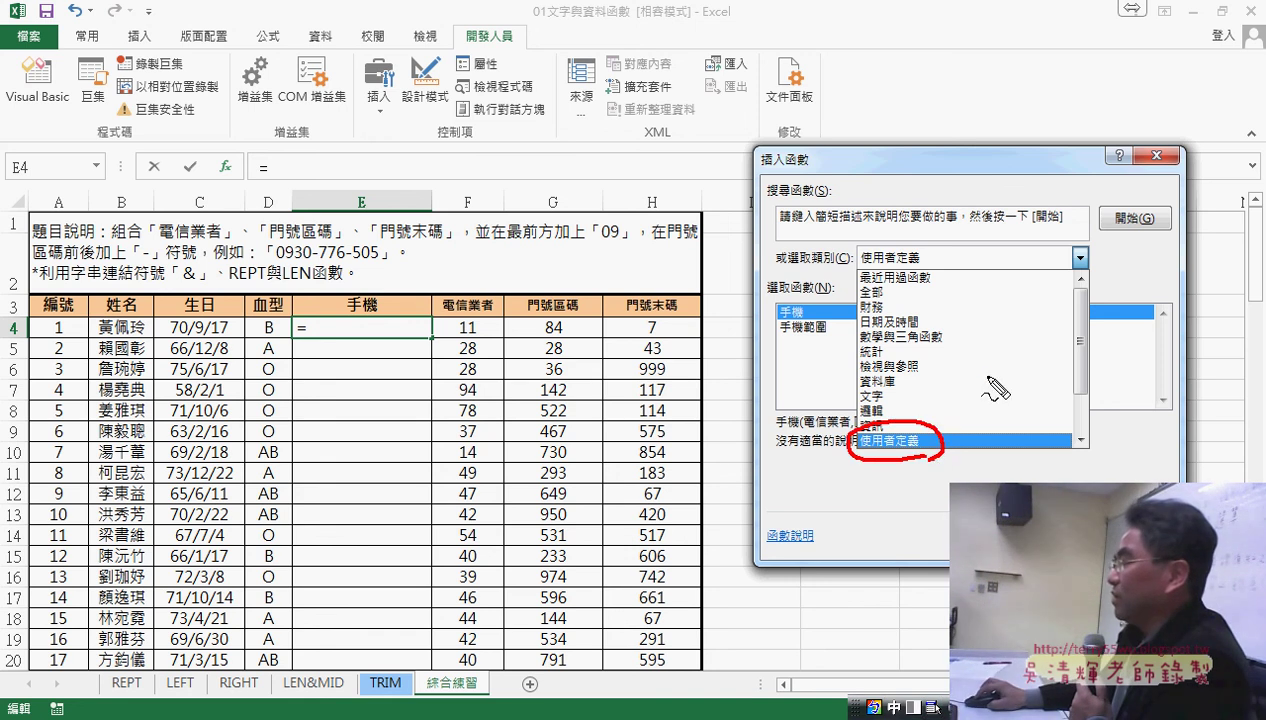
mouse_move(986, 378)
mouse_down()
mouse_move(928, 428)
mouse_move(953, 418)
mouse_up()
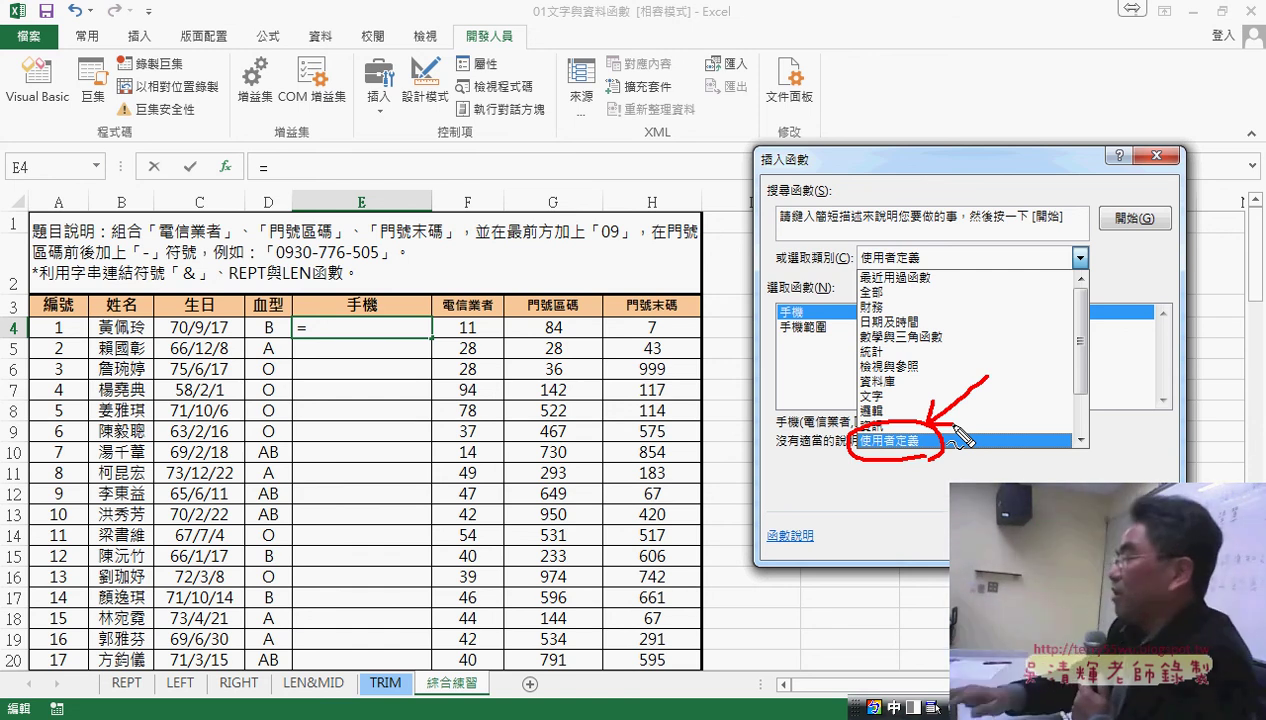
key(Escape)
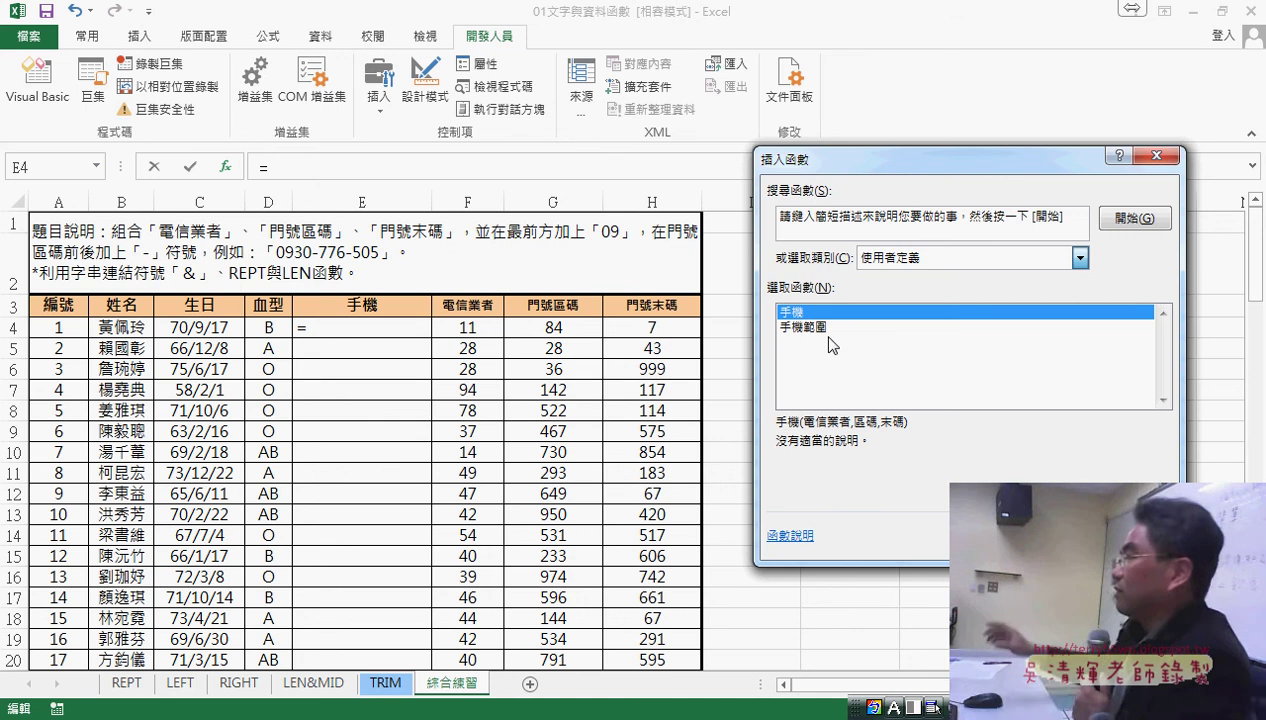
click(816, 327)
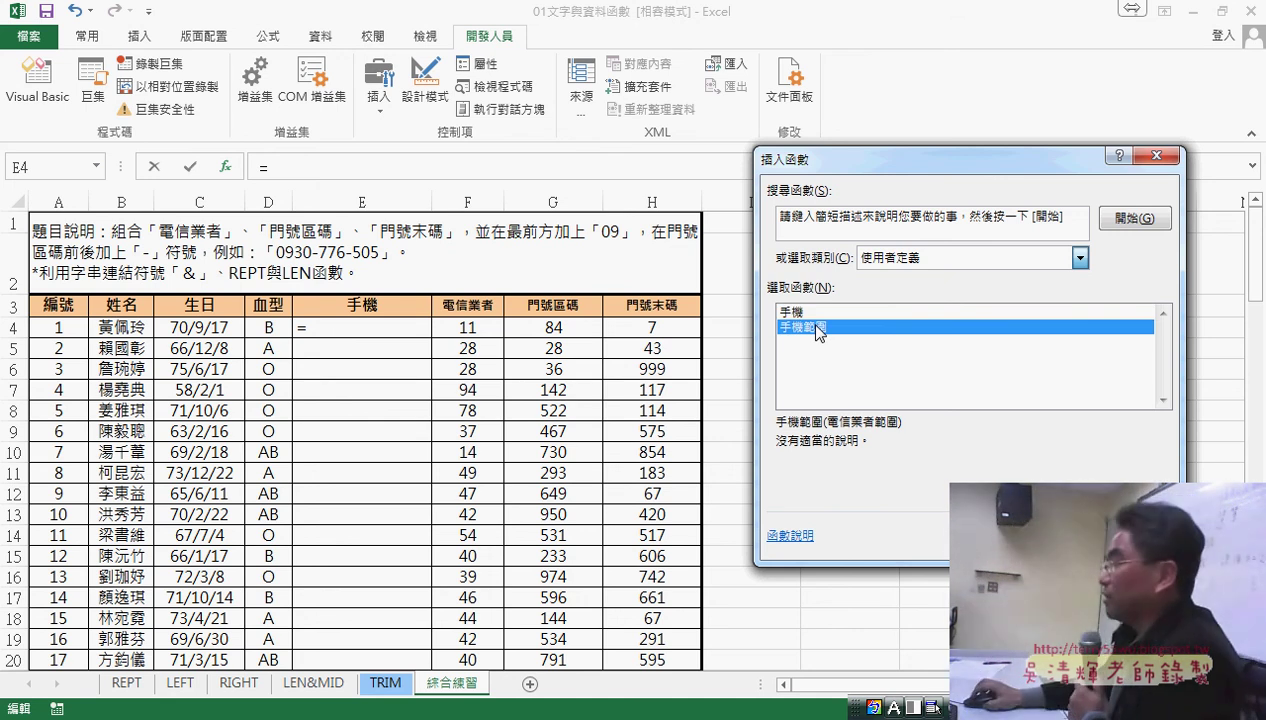
click(807, 311)
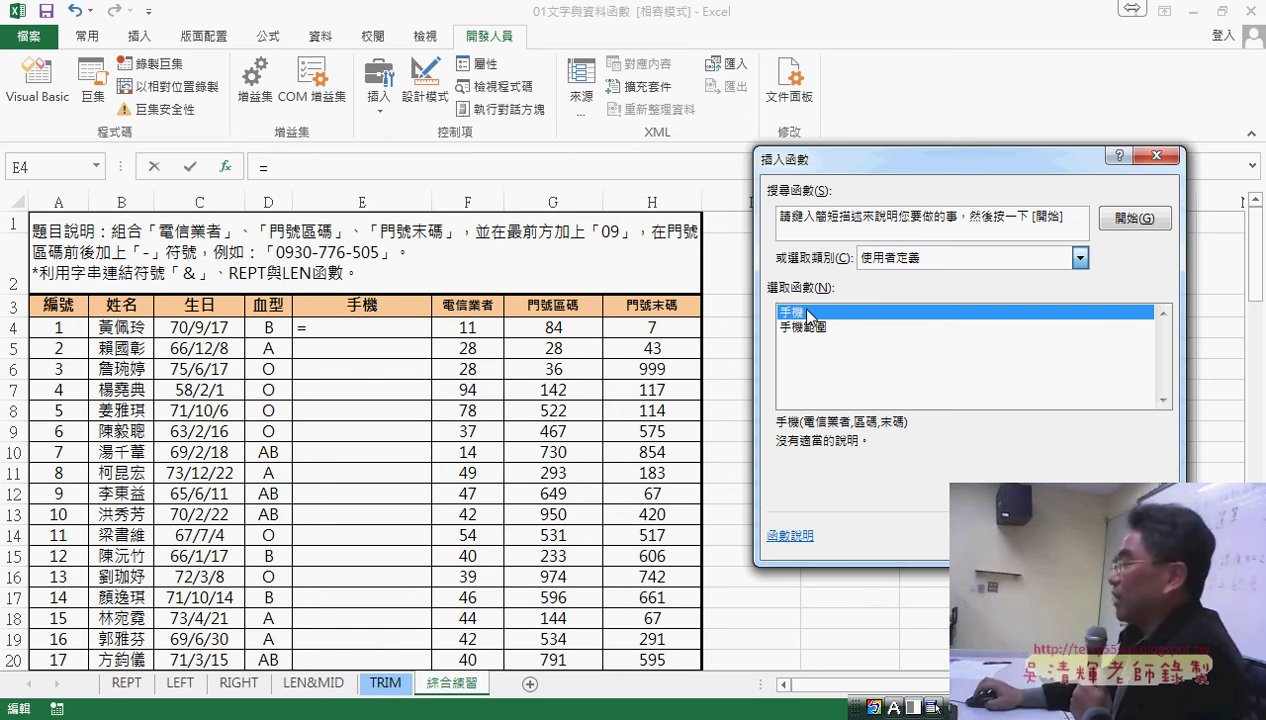
key(Escape)
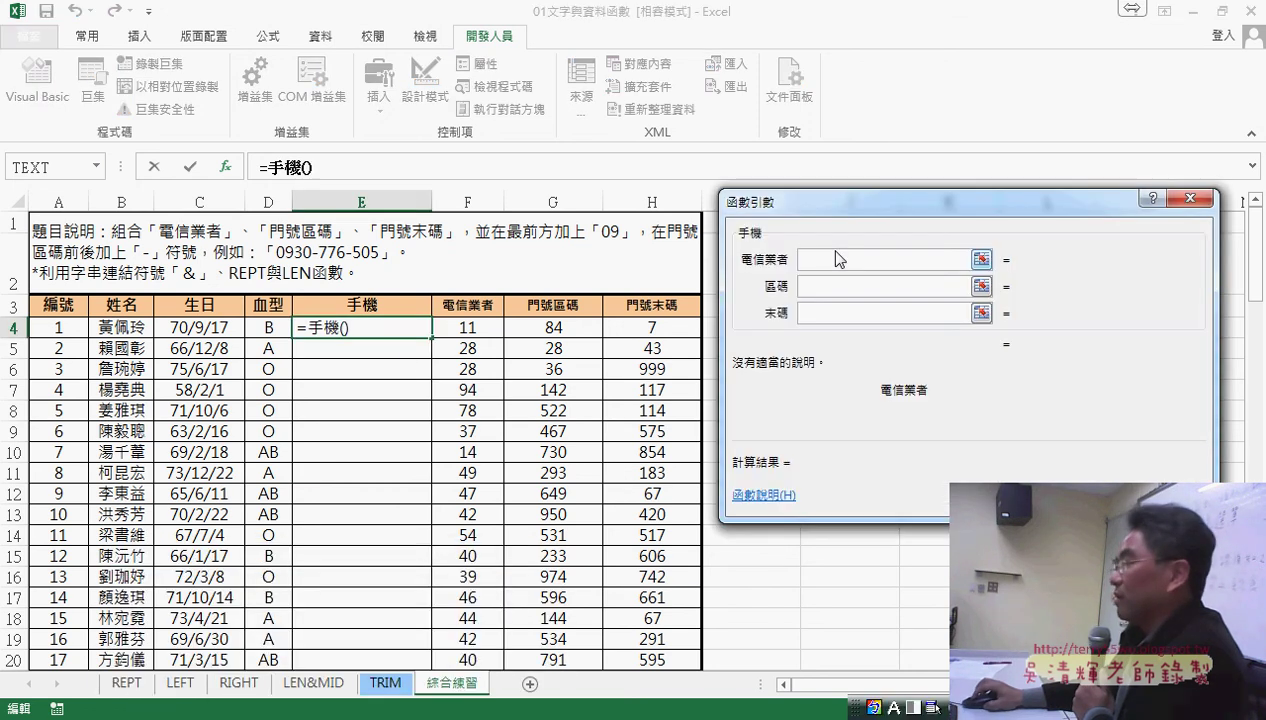
click(798, 347)
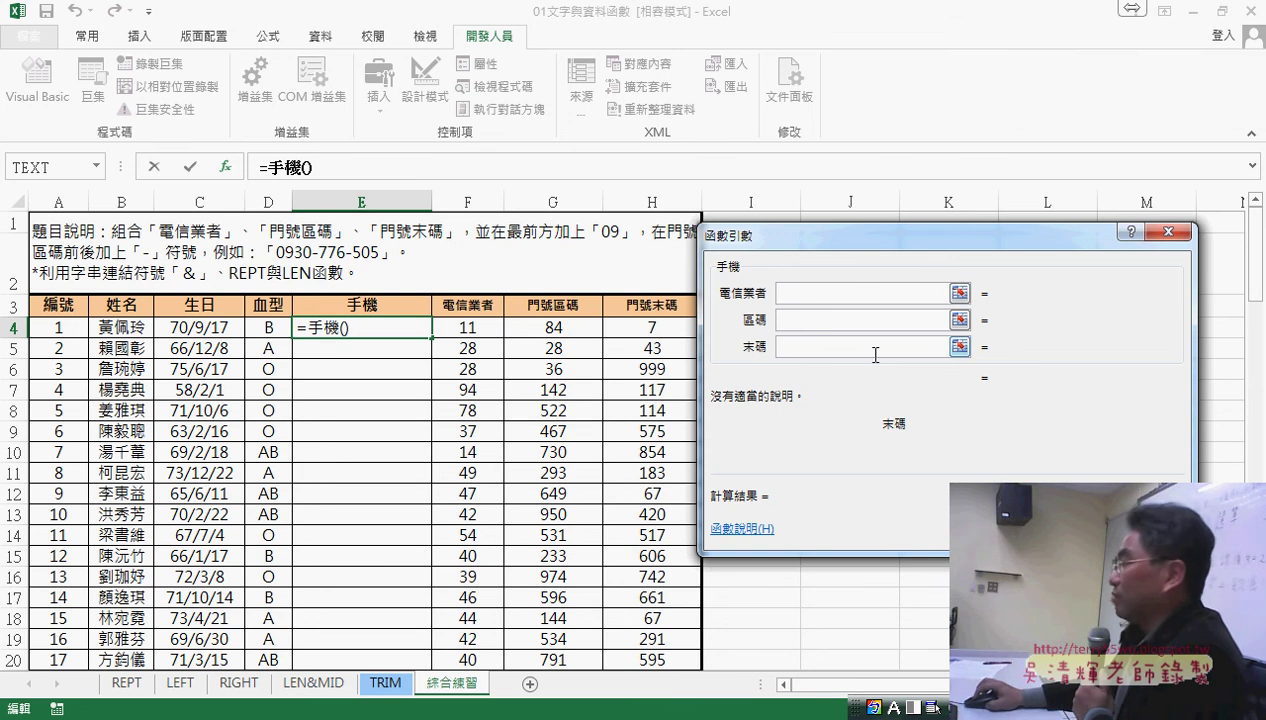
key(Escape)
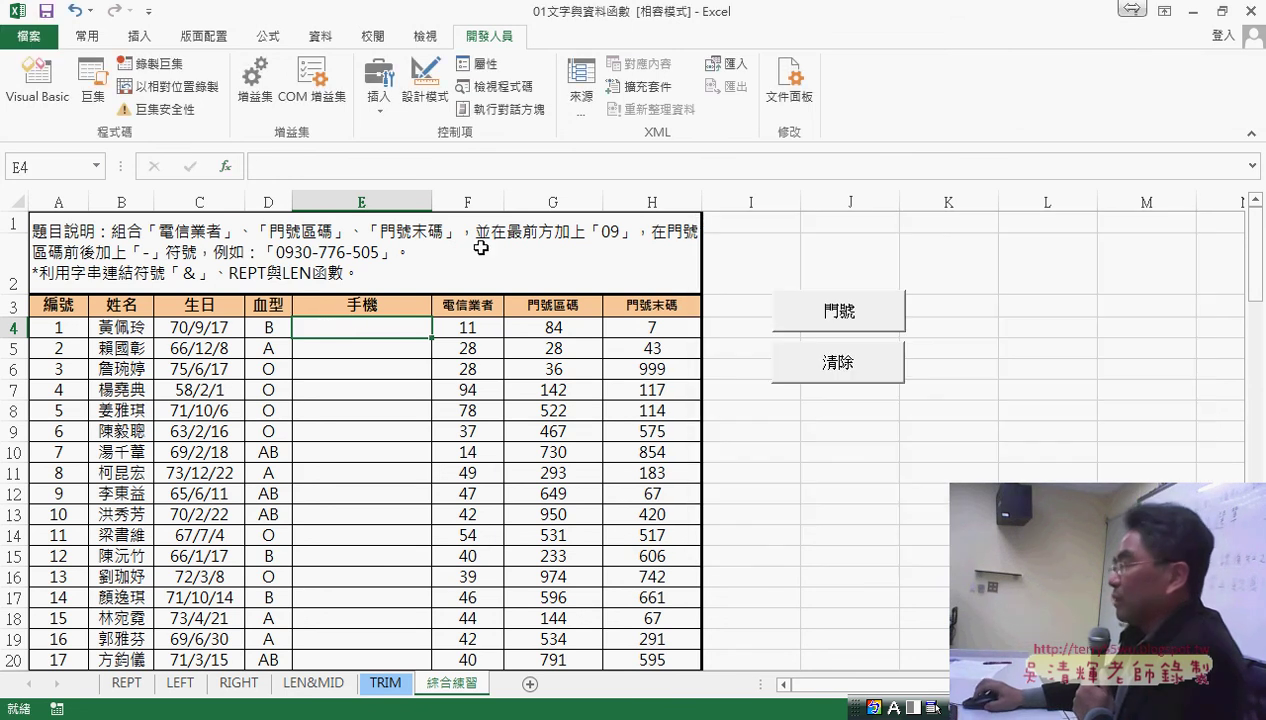
click(228, 167)
click(790, 360)
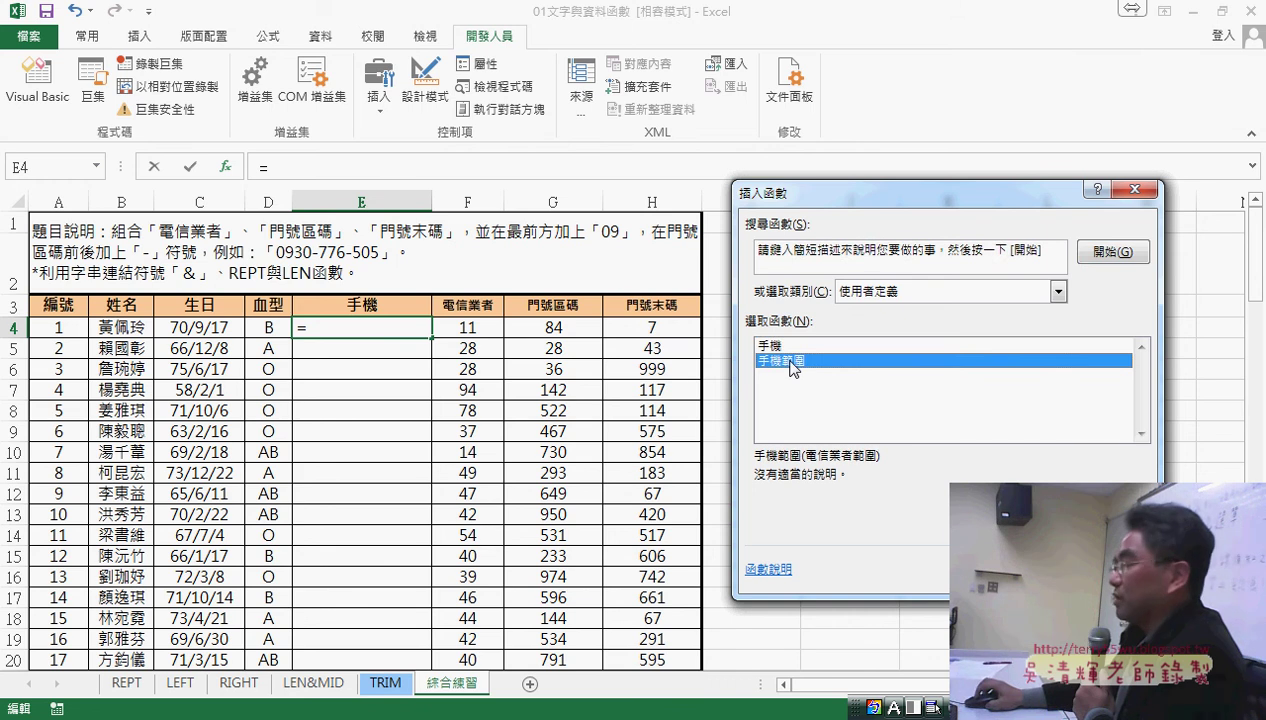
key(Return)
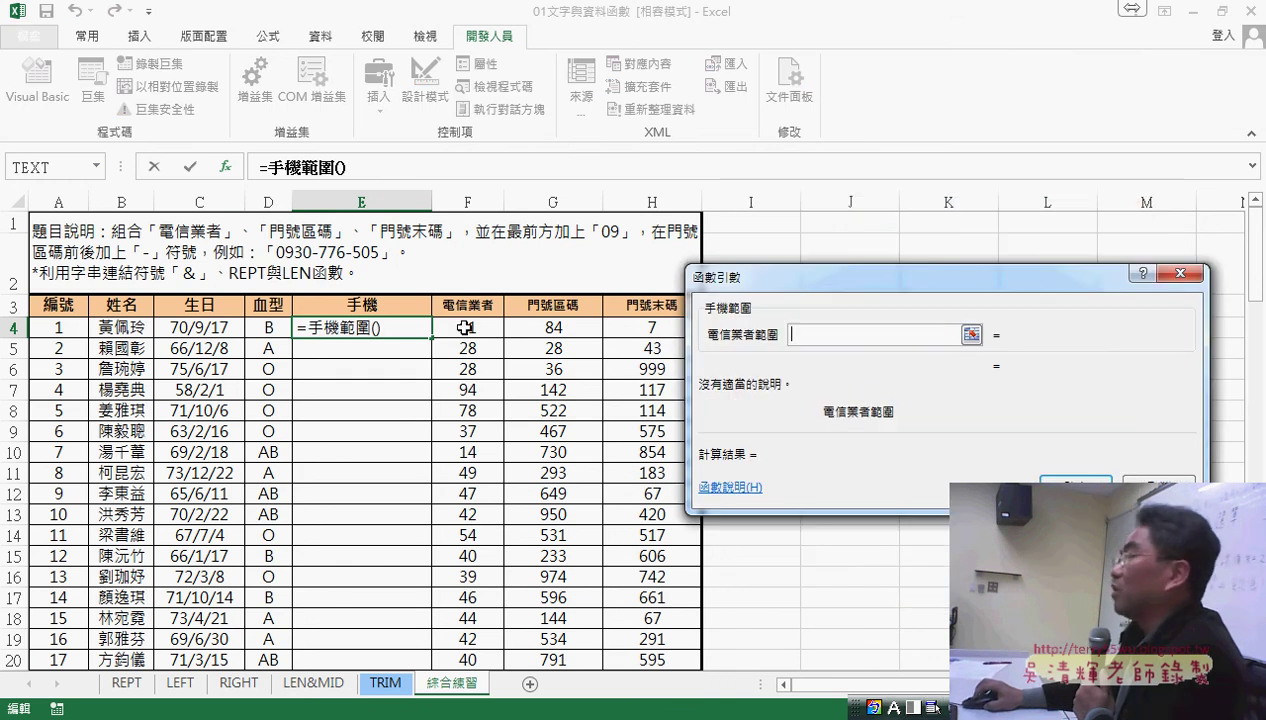
drag(463, 327, 660, 328)
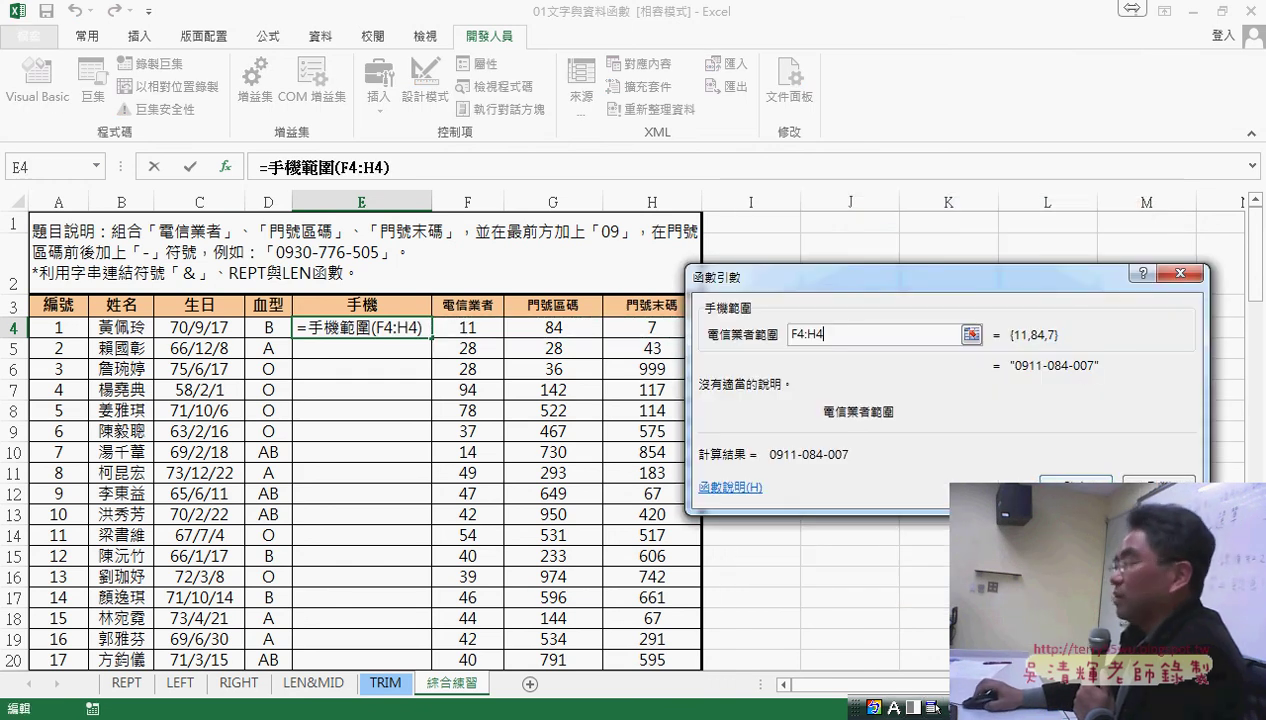
key(Return)
double_click(432, 337)
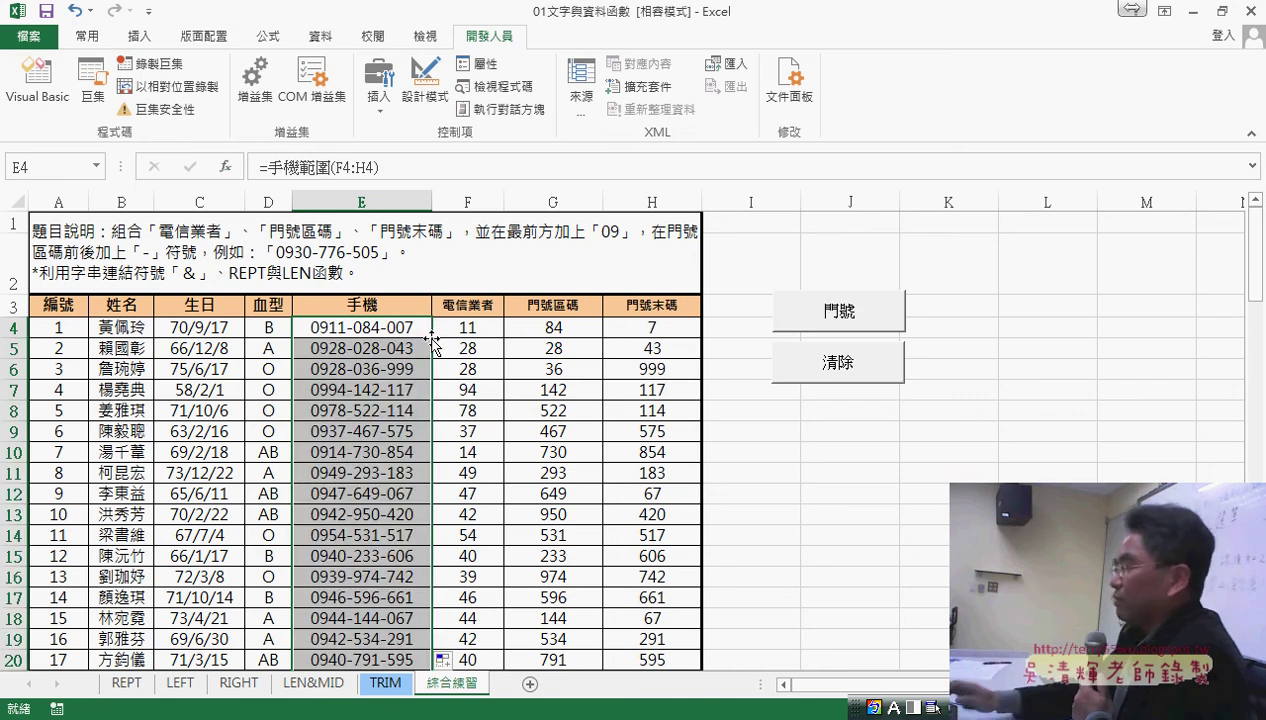
key(Delete)
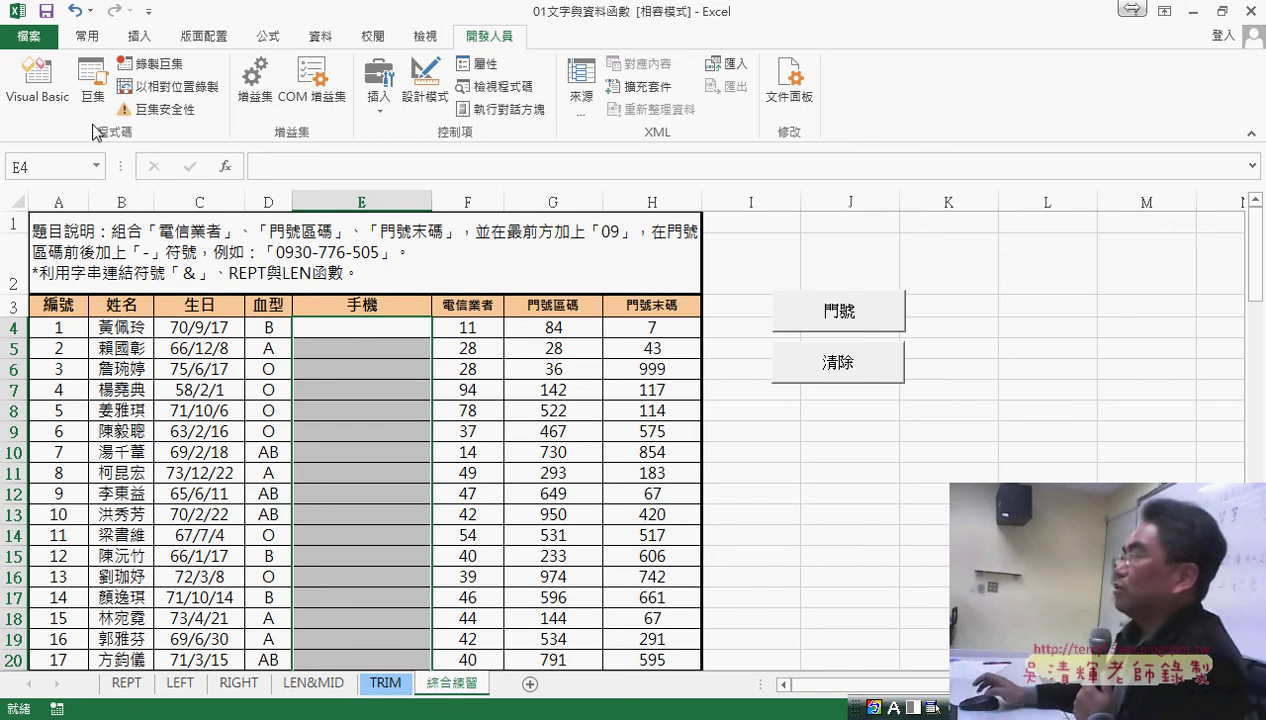
Step: Reopen the Visual Basic editor from the Developer tab to show Module1's code
click(45, 98)
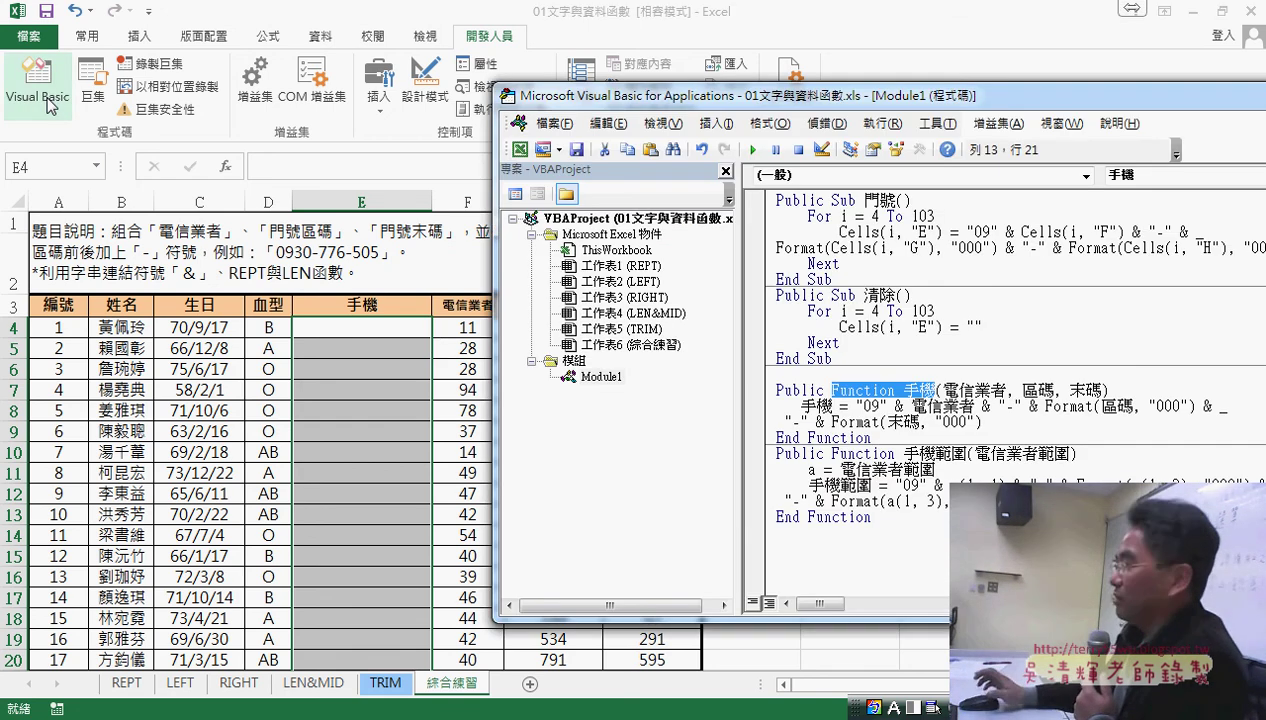